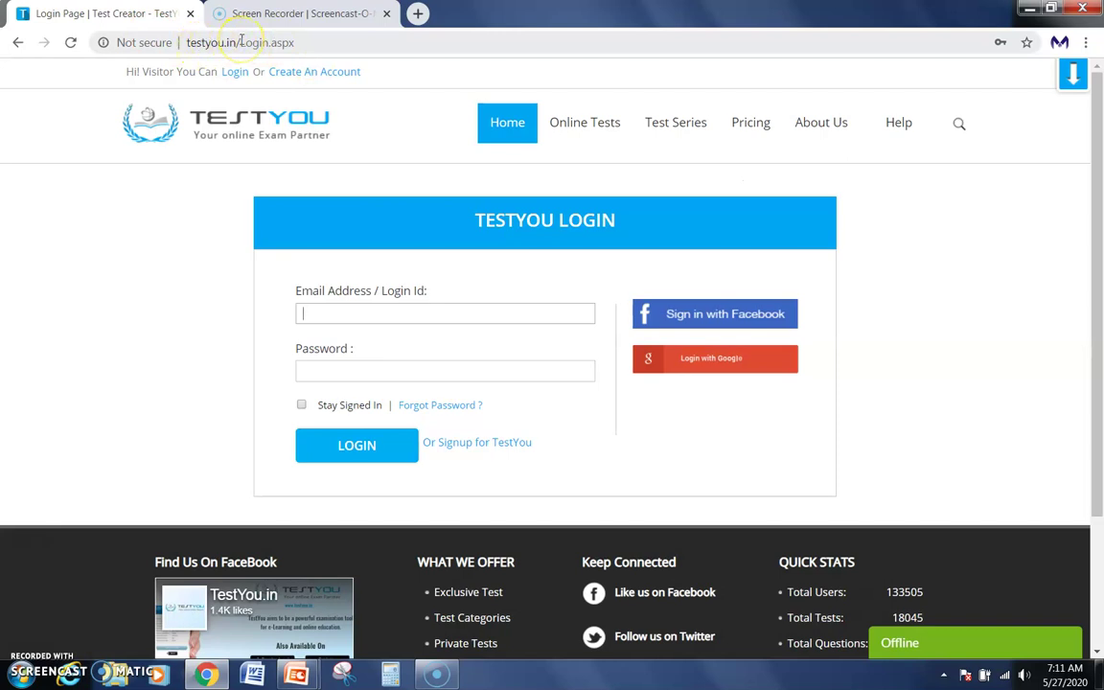
Load testyou.in and open the Create a Free Account sign-up page.
{"action": "left_click", "coordinate": [296, 46]}
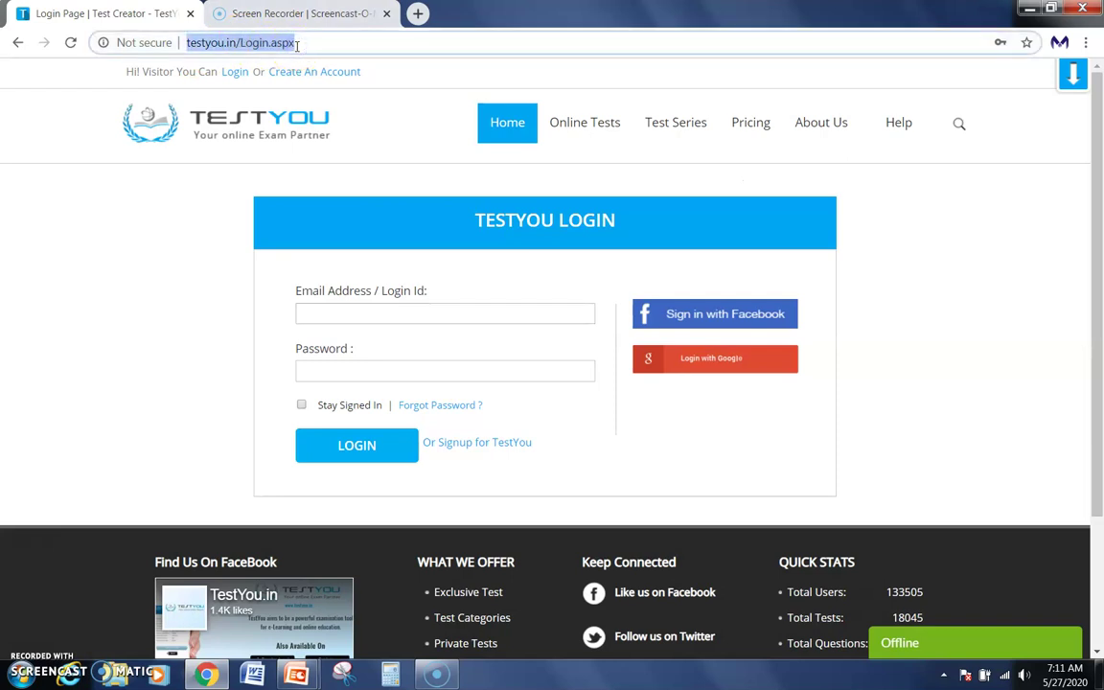
{"action": "type", "text": "test"}
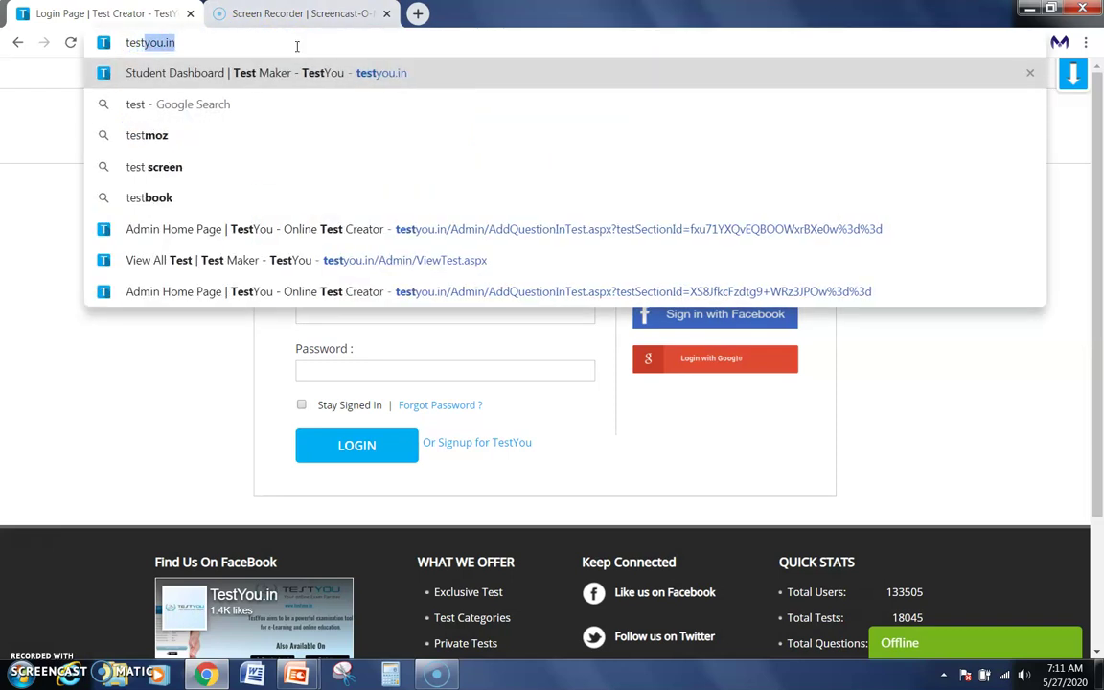
{"action": "type", "text": "you.in"}
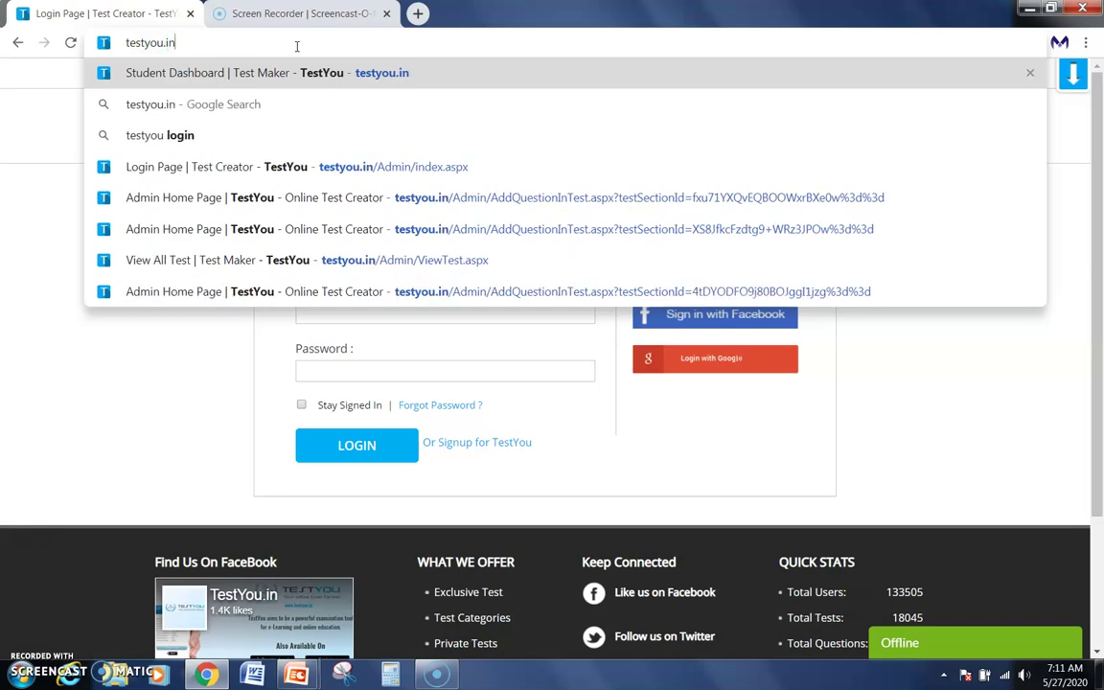
{"action": "key", "text": "Return"}
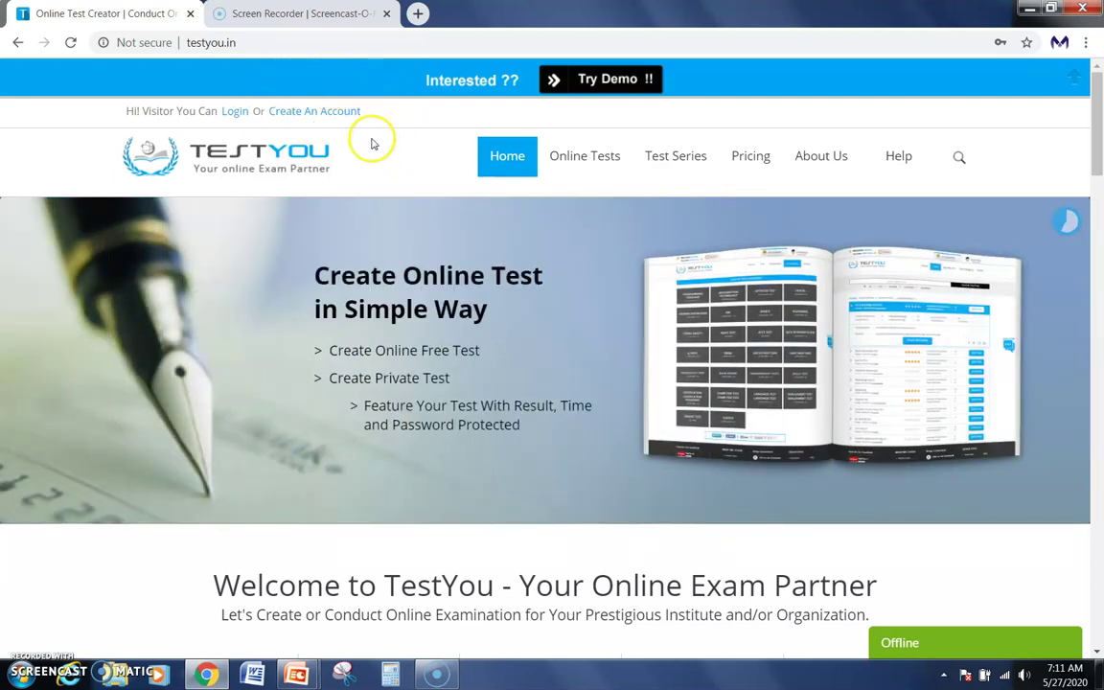
{"action": "left_click", "coordinate": [293, 113]}
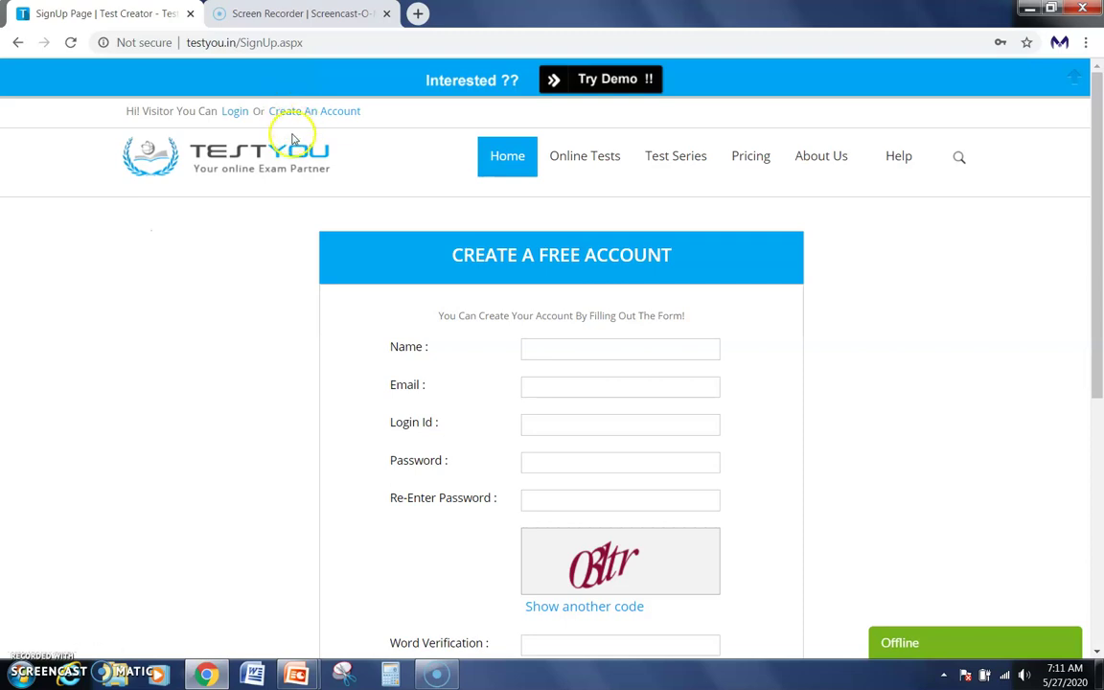
Fill the Name field from the saved autofill suggestion.
{"action": "scroll", "coordinate": [256, 249], "scroll_direction": "down", "scroll_amount": 1}
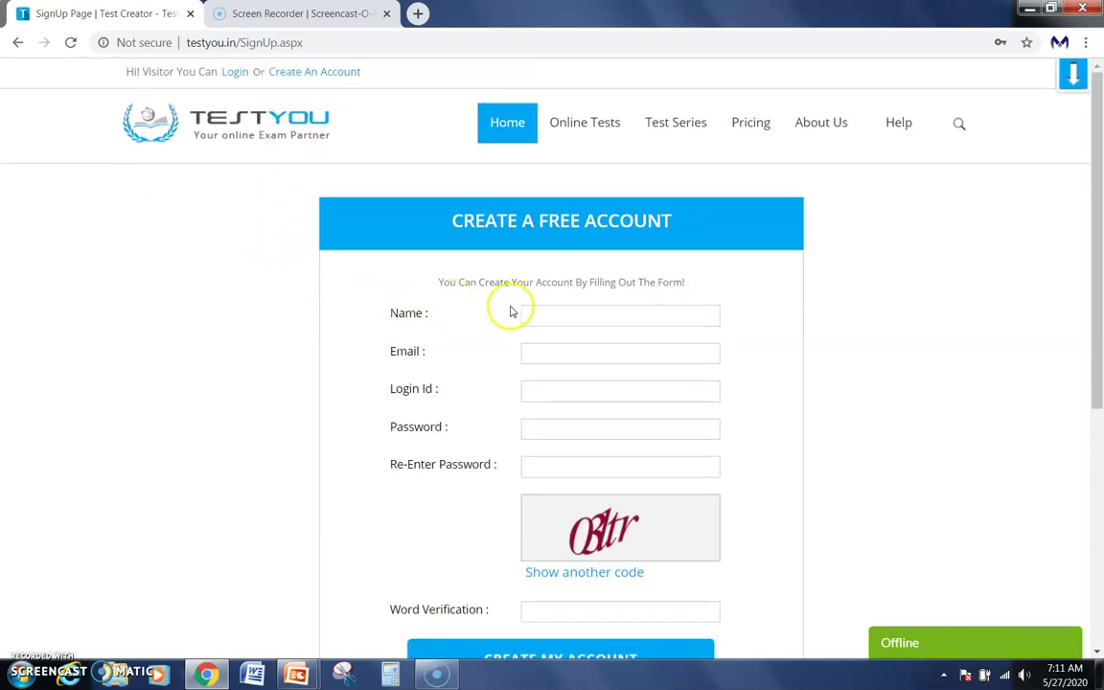
{"action": "left_click", "coordinate": [549, 318]}
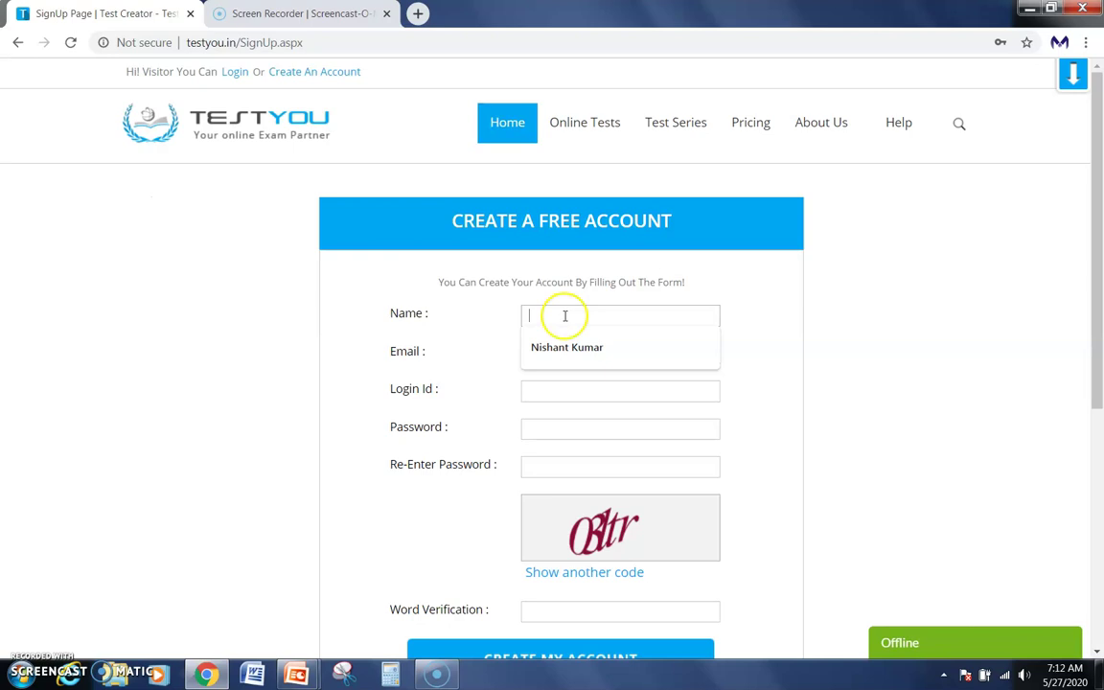
{"action": "left_click", "coordinate": [572, 349]}
Type the user's Gmail address into the Email field.
{"action": "left_click", "coordinate": [569, 353]}
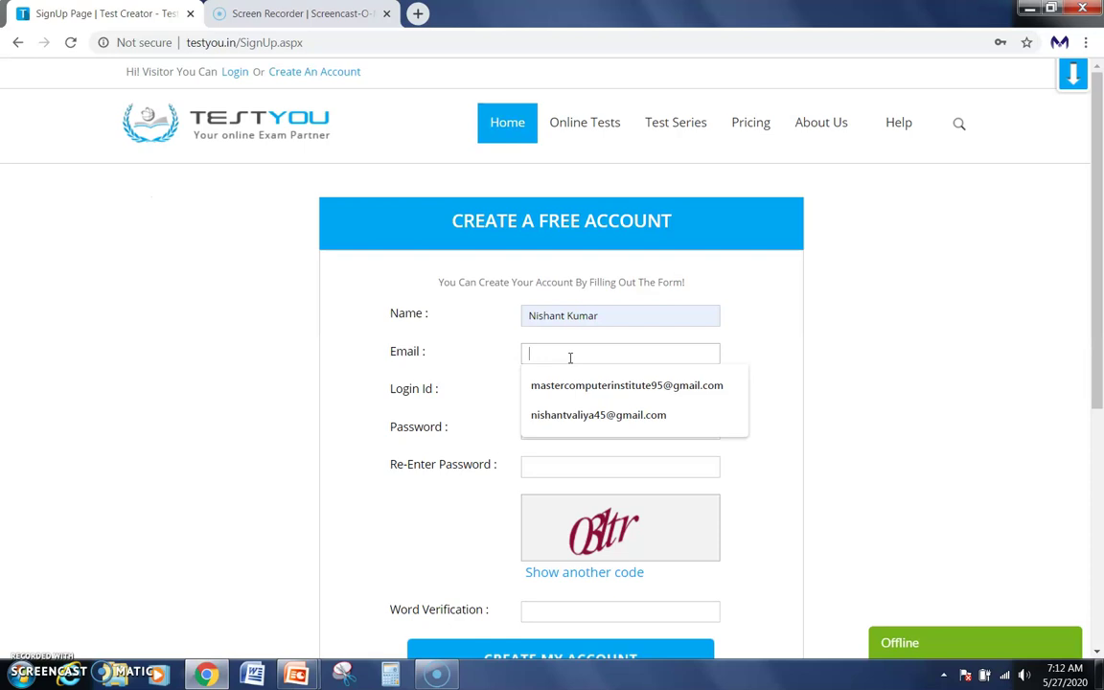
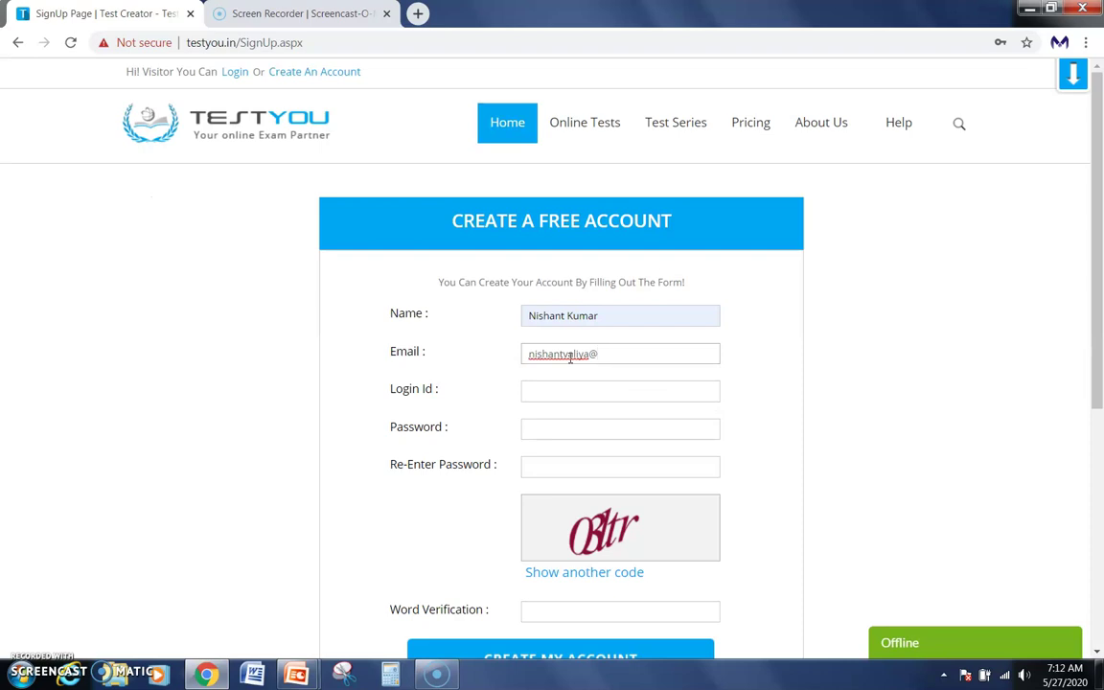
{"action": "left_click", "coordinate": [628, 353]}
{"action": "type", "text": "gmail."}
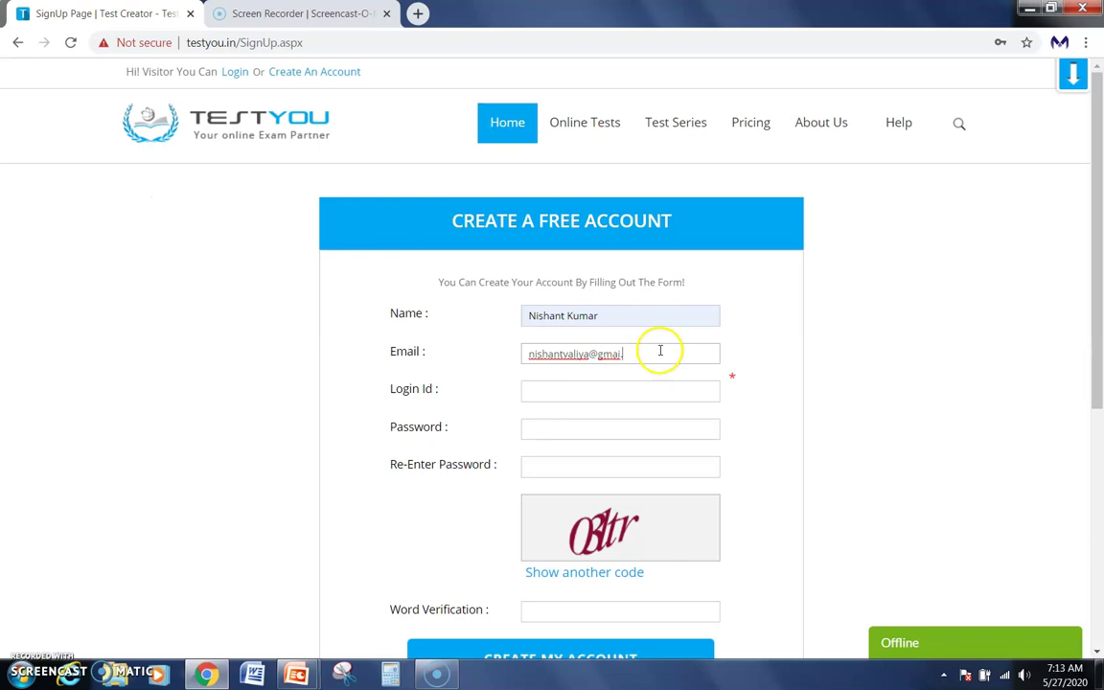
{"action": "key", "text": "BackSpace"}
{"action": "key", "text": "BackSpace"}
{"action": "key", "text": "BackSpace"}
{"action": "key", "text": "BackSpace"}
{"action": "type", "text": "mail.com"}
{"action": "left_click", "coordinate": [588, 390]}
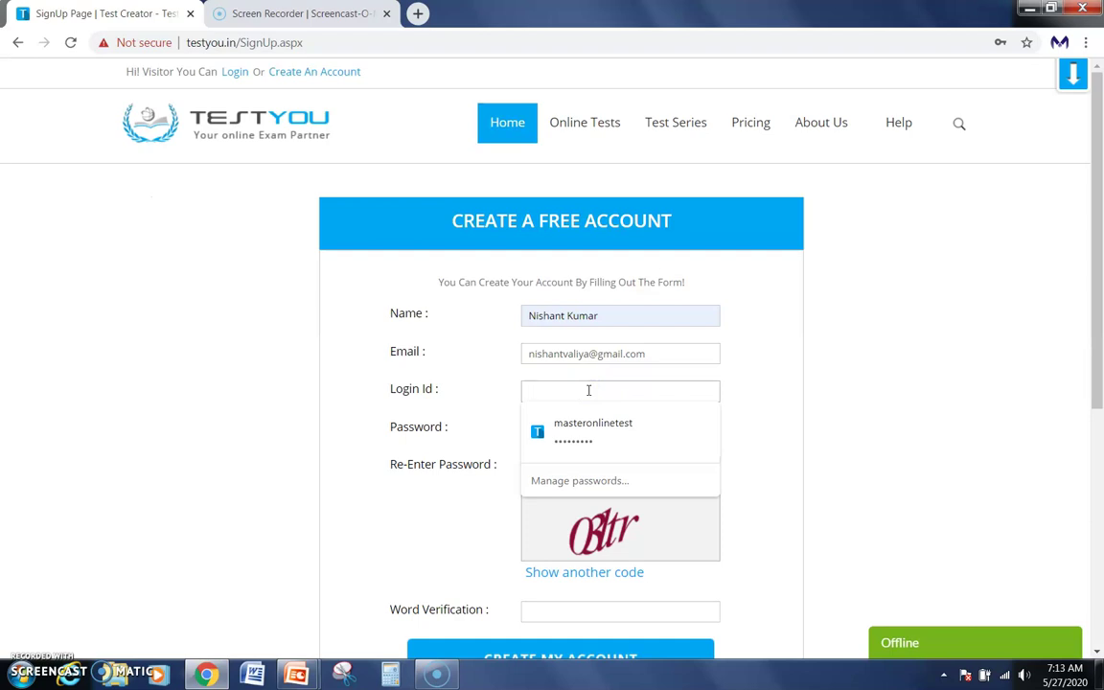
Enter the chosen login id in the Login Id field.
{"action": "type", "text": "n"}
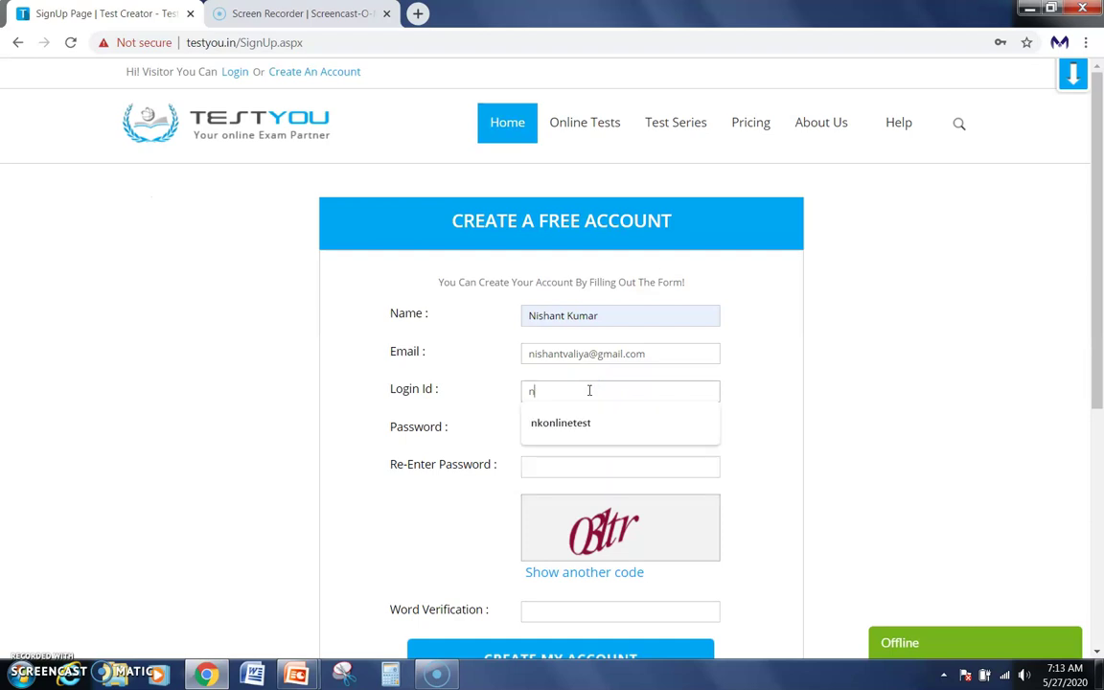
{"action": "type", "text": "isha"}
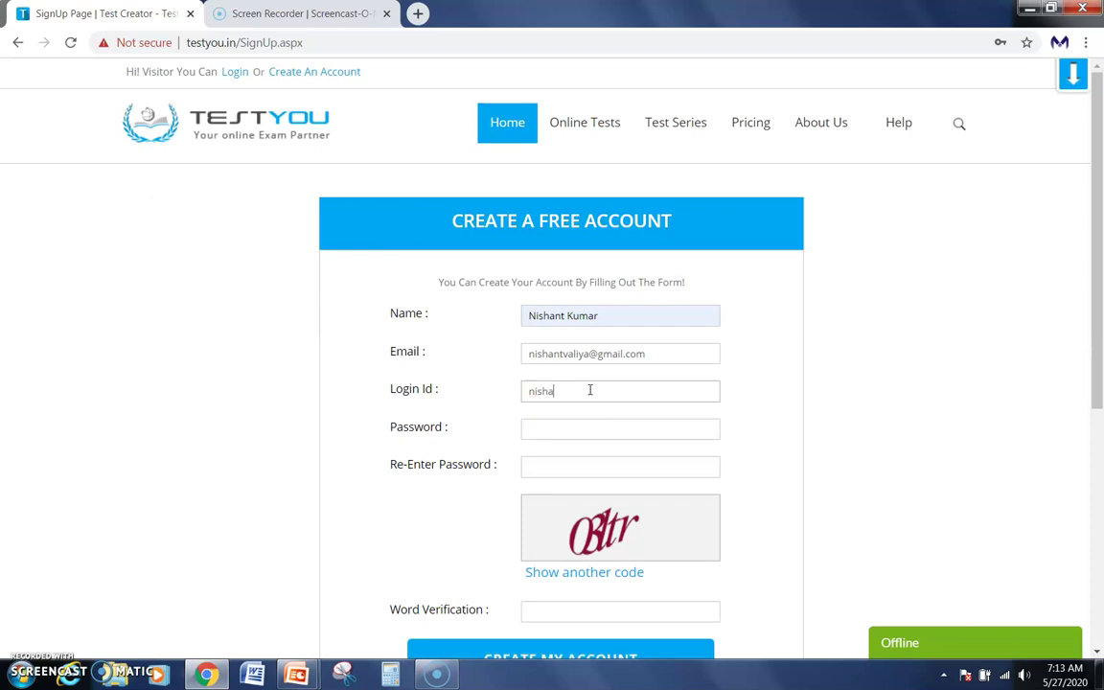
{"action": "type", "text": "ntonlinetest"}
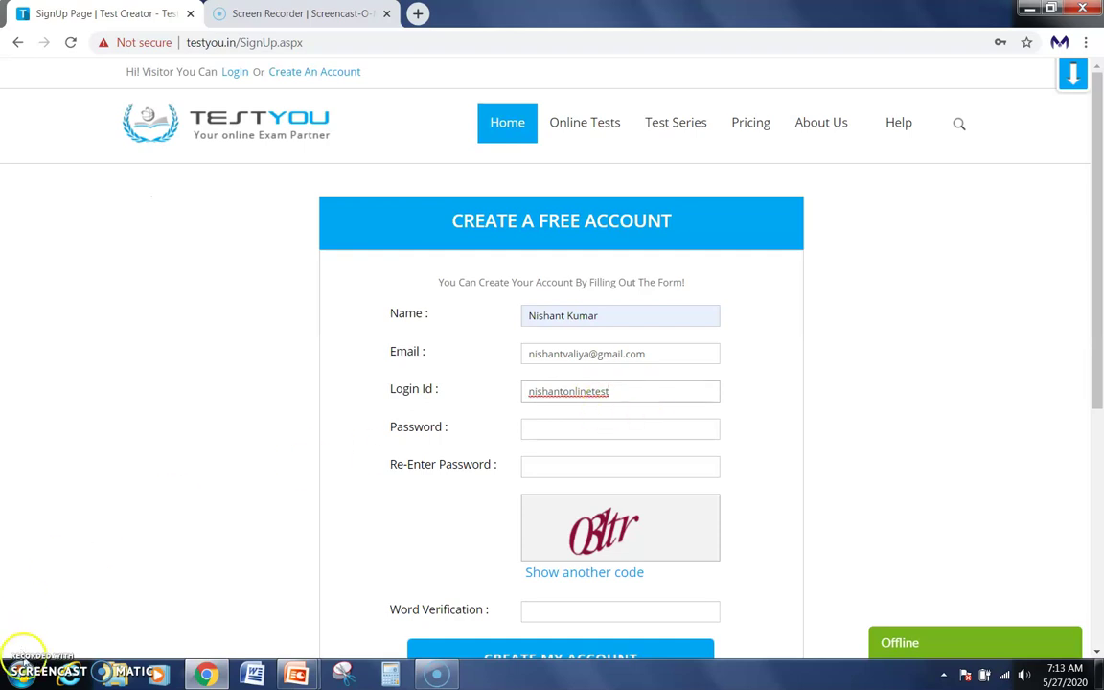
{"action": "left_click", "coordinate": [623, 392]}
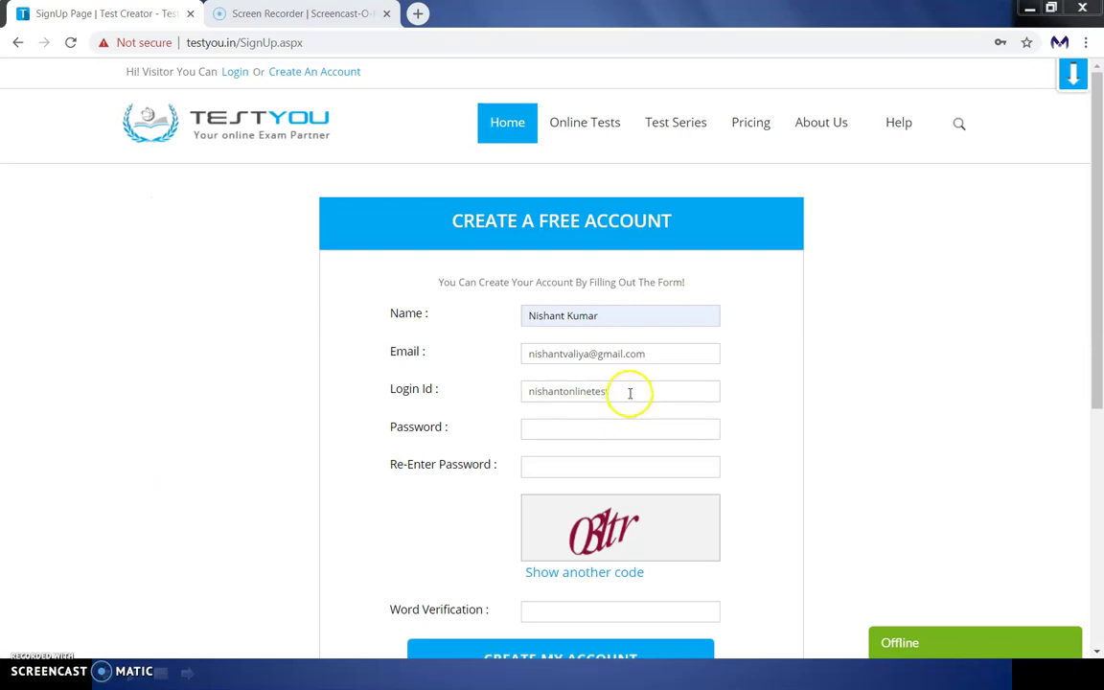
{"action": "left_click", "coordinate": [625, 392]}
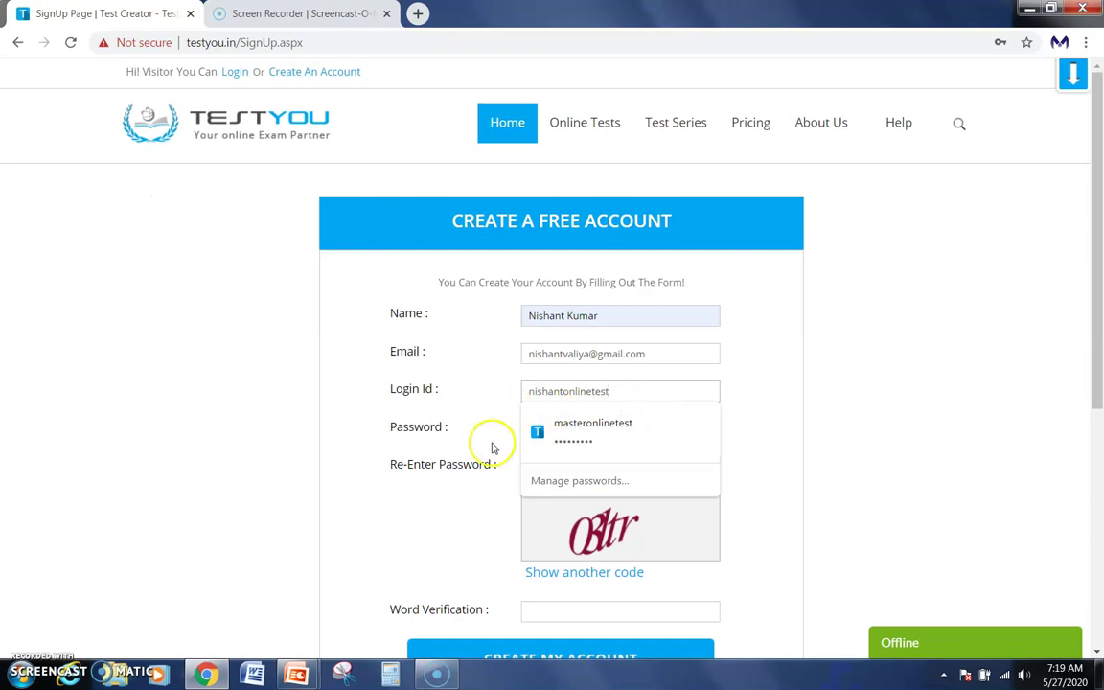
{"action": "left_click", "coordinate": [268, 458]}
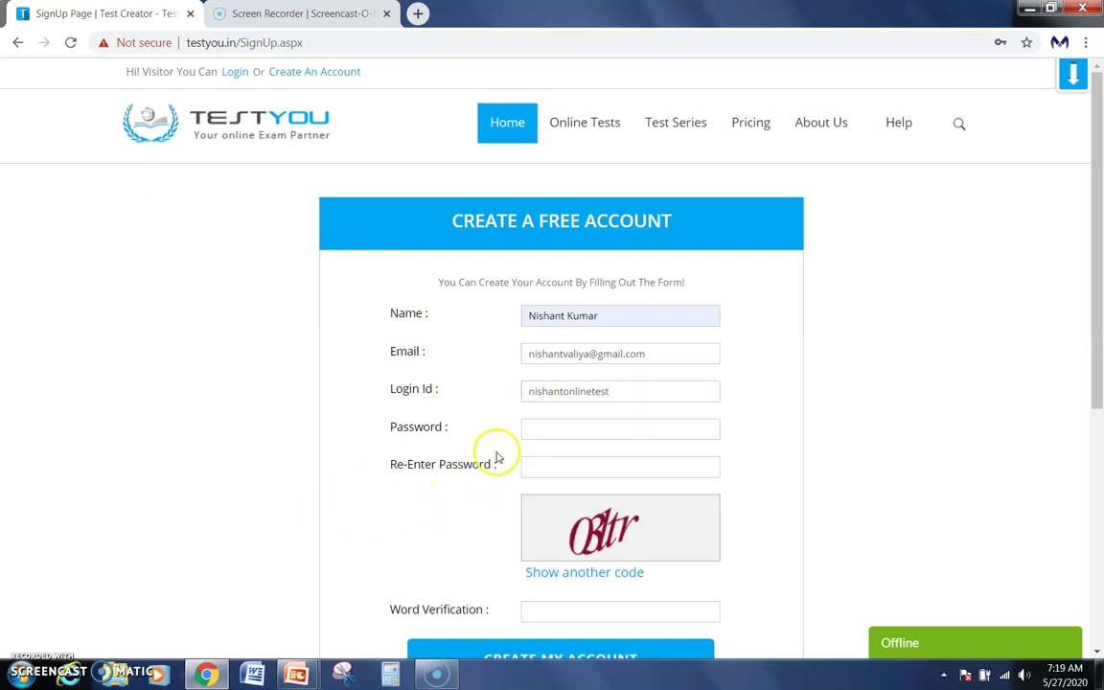
Type the account password in both Password and Re-Enter Password fields.
{"action": "left_click", "coordinate": [596, 433]}
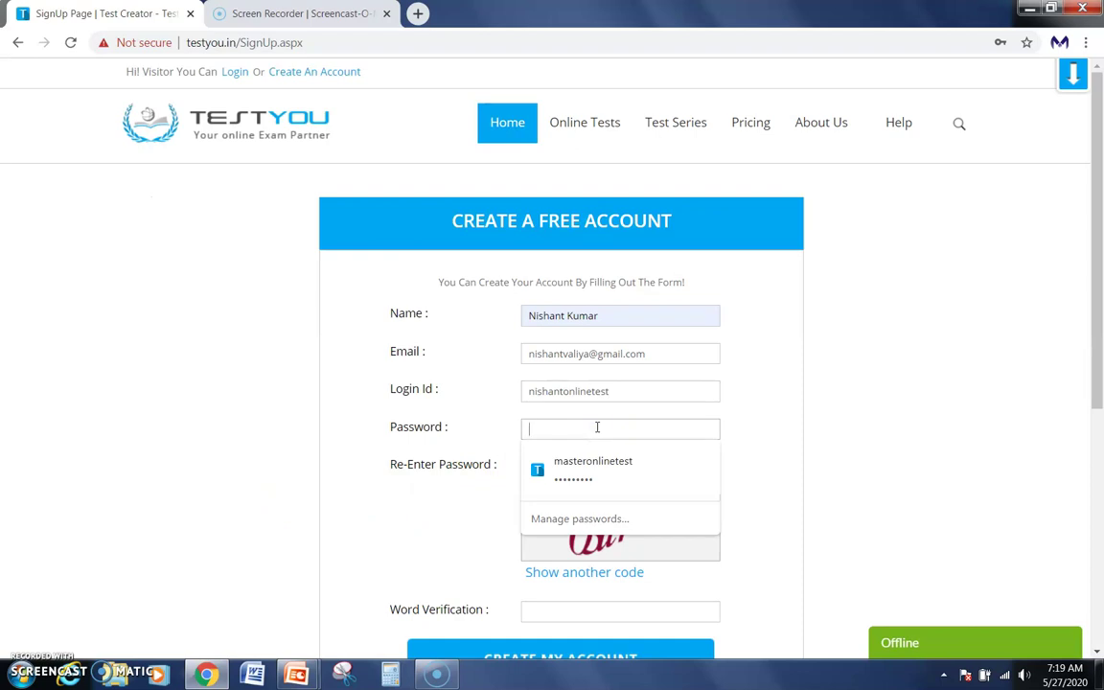
{"action": "type", "text": "n"}
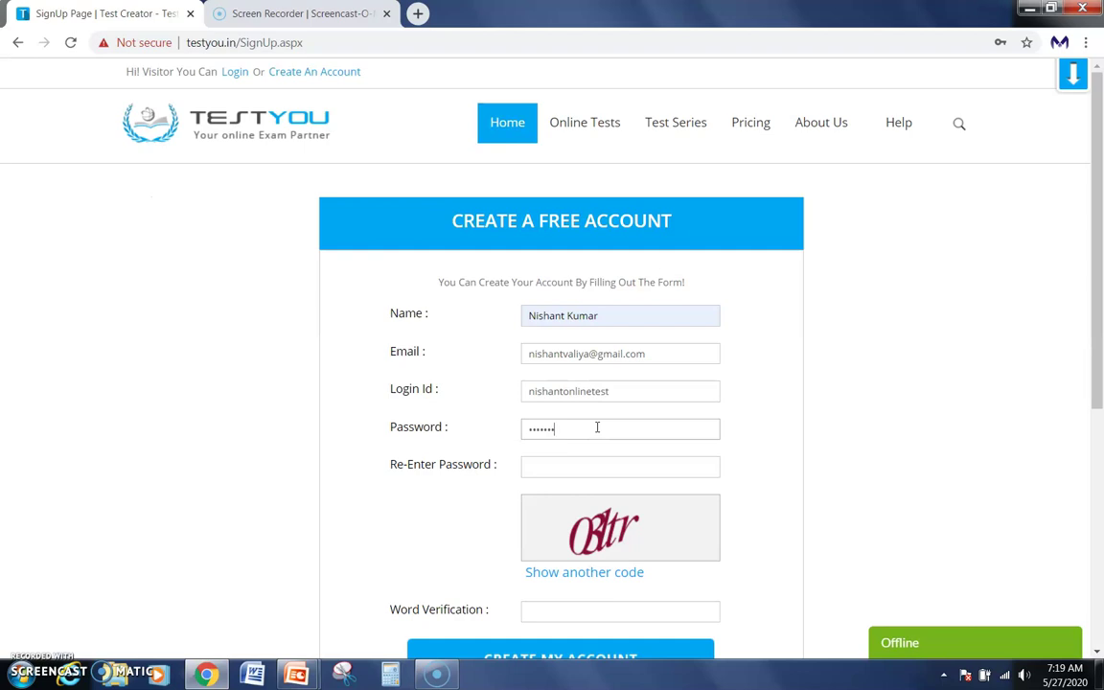
{"action": "type", "text": "1"}
{"action": "left_click", "coordinate": [600, 469]}
{"action": "type", "text": "••••••••••"}
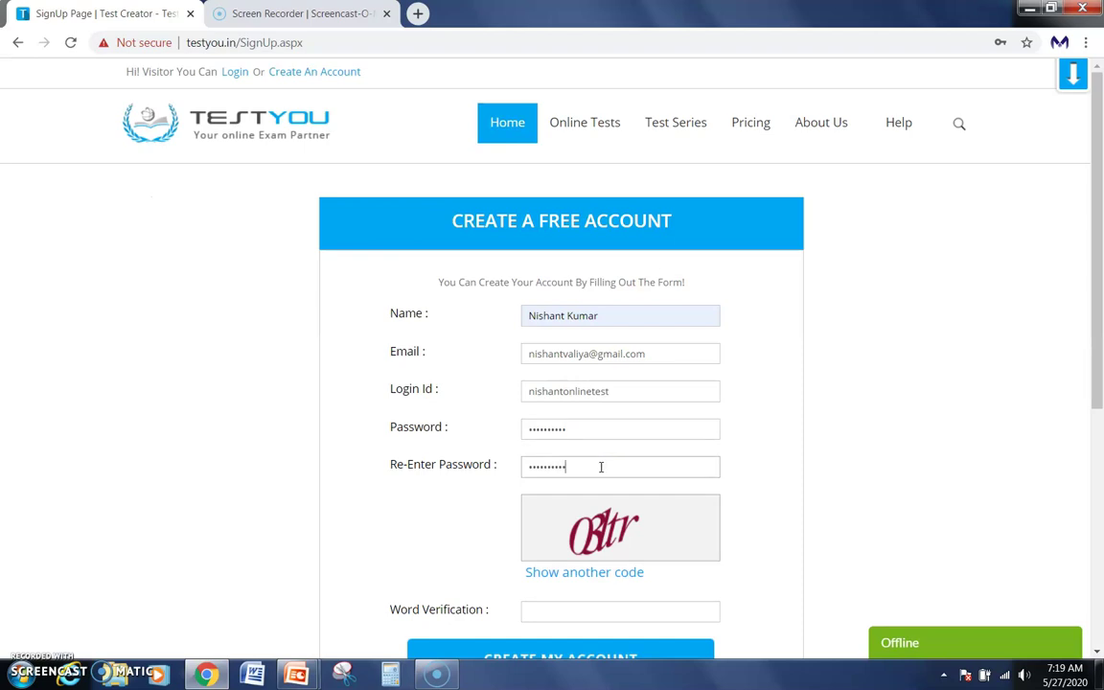
{"action": "scroll", "coordinate": [601, 465], "scroll_direction": "down", "scroll_amount": 1}
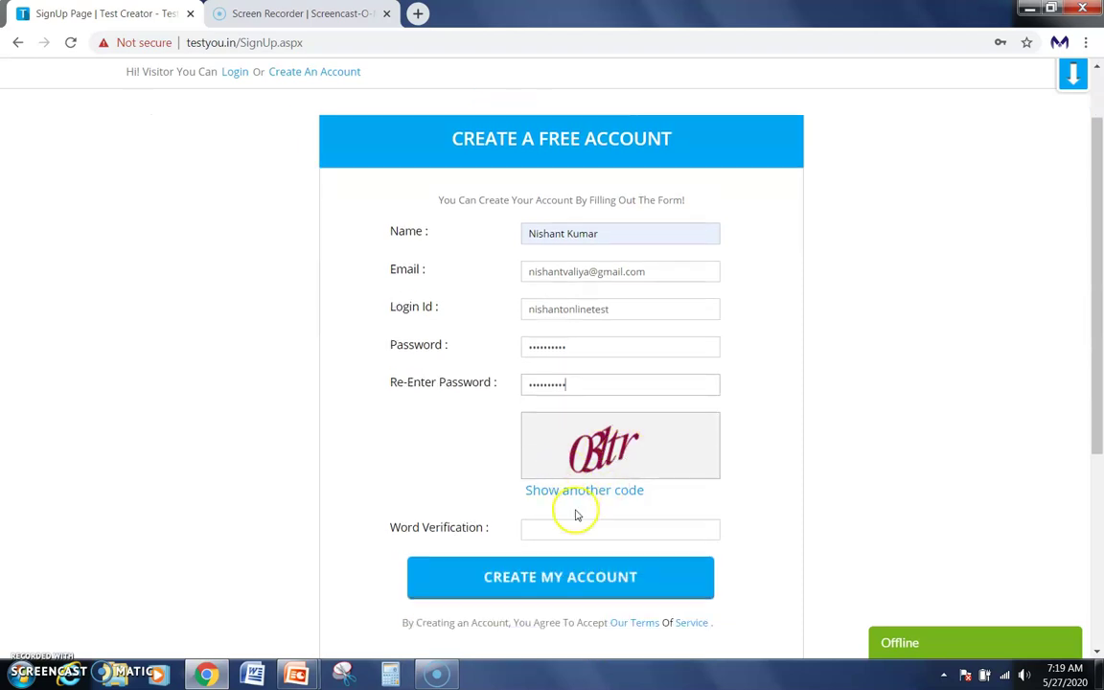
{"action": "left_click", "coordinate": [565, 530]}
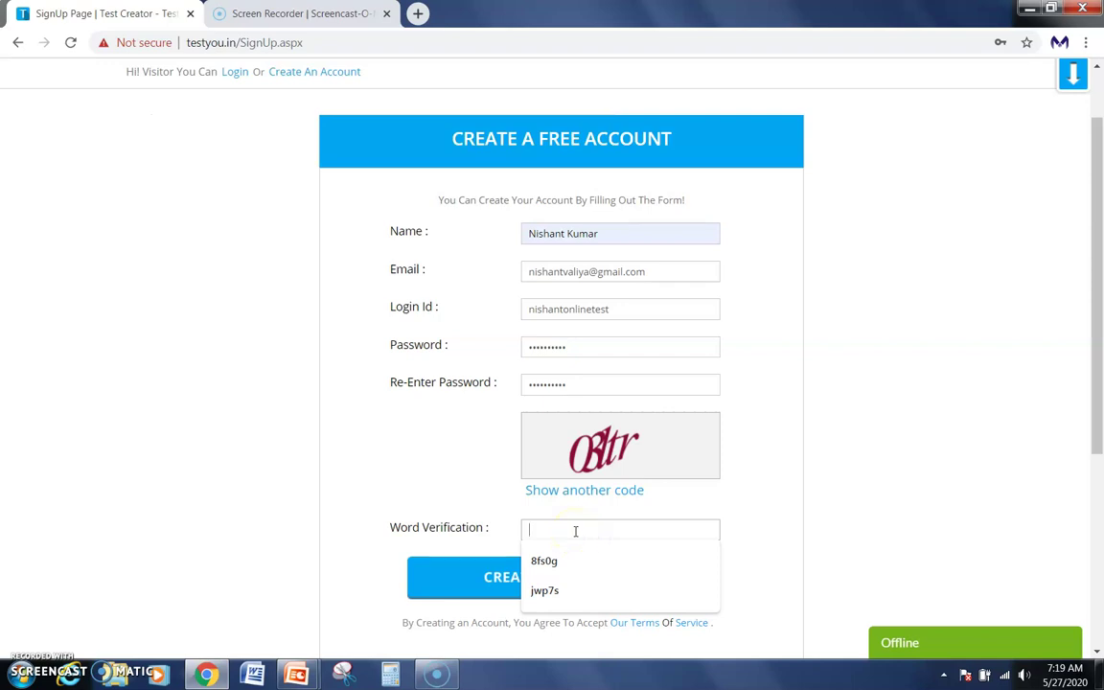
Enter the word-verification text and submit with CREATE MY ACCOUNT.
{"action": "type", "text": "0"}
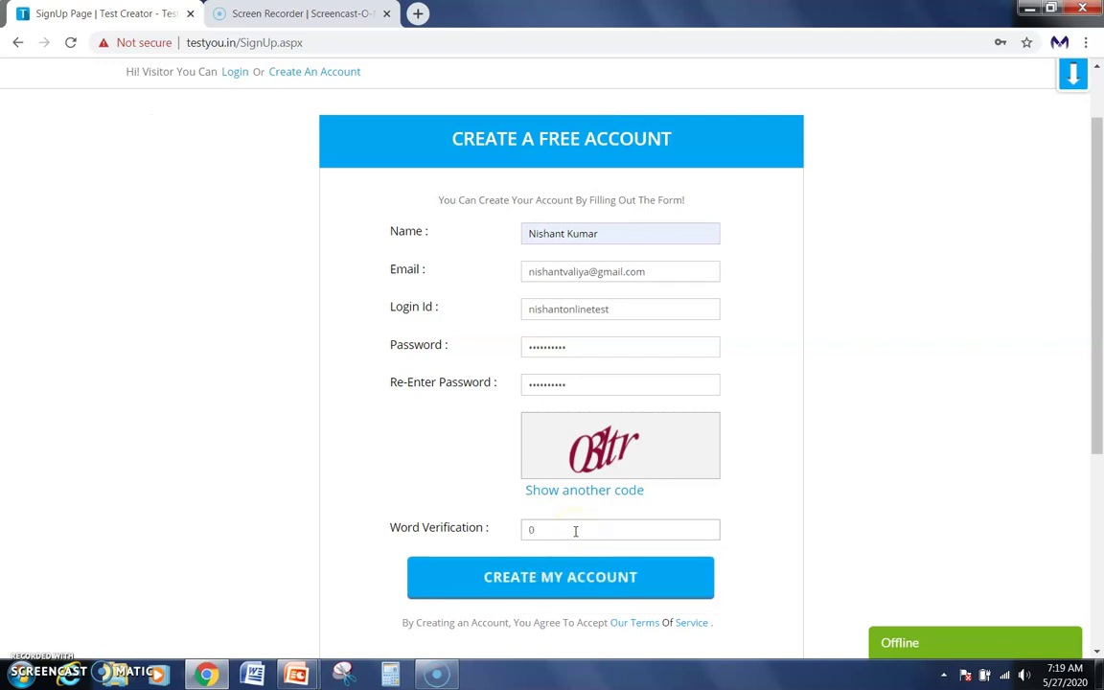
{"action": "type", "text": "3ltr"}
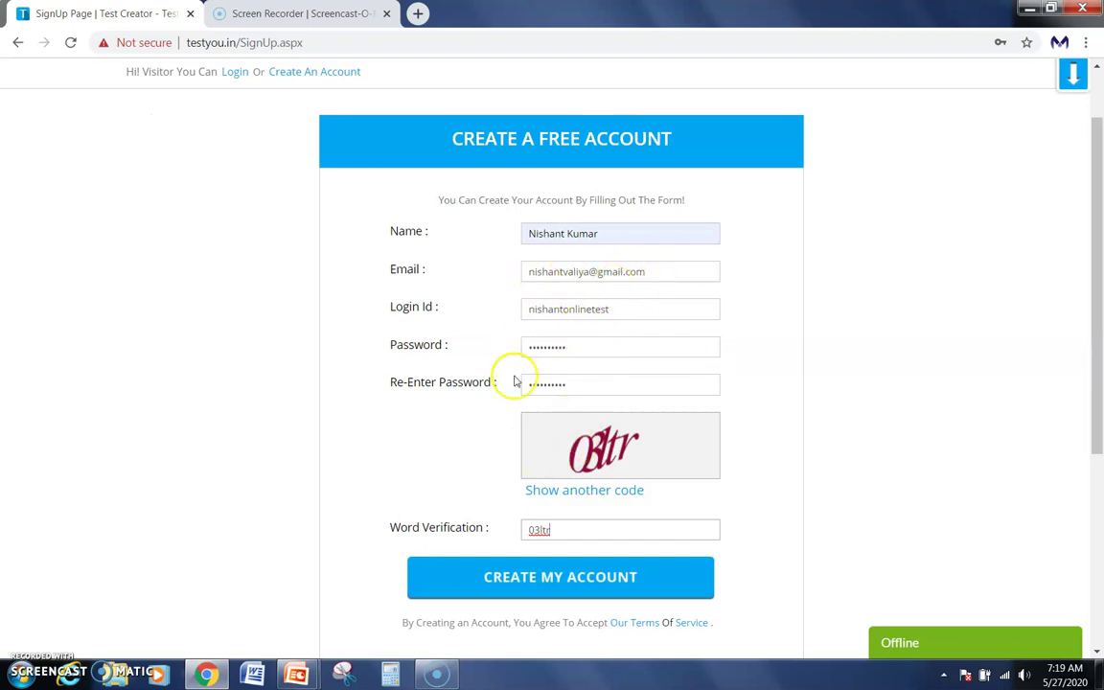
{"action": "left_click", "coordinate": [548, 587]}
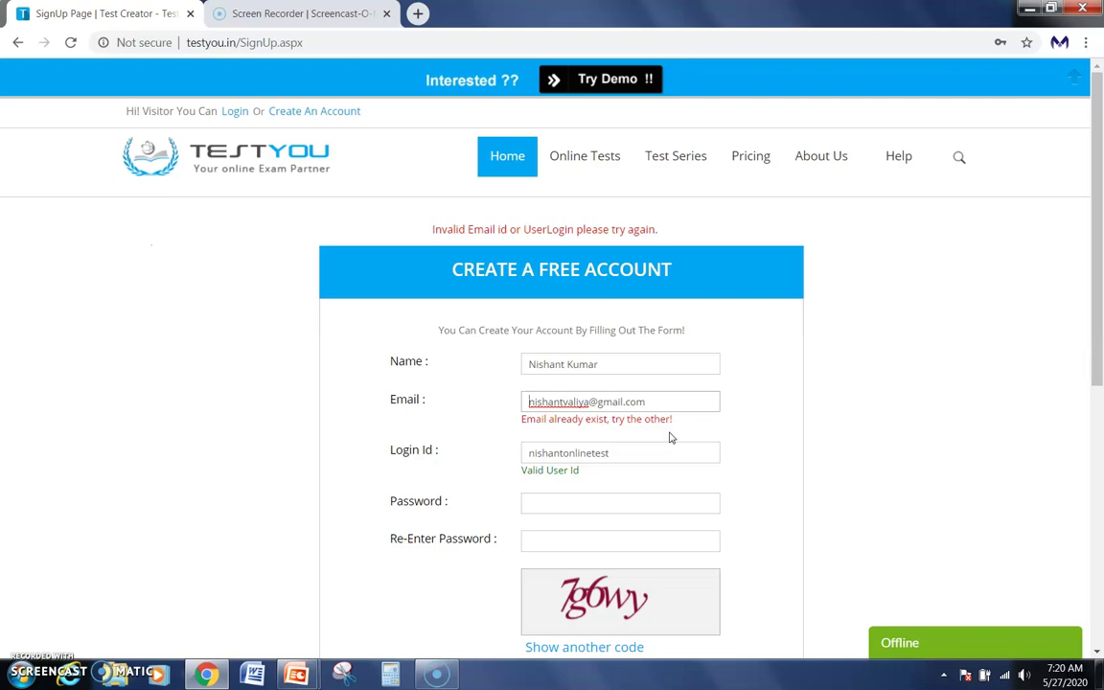
{"action": "scroll", "coordinate": [564, 480], "scroll_direction": "down", "scroll_amount": 1}
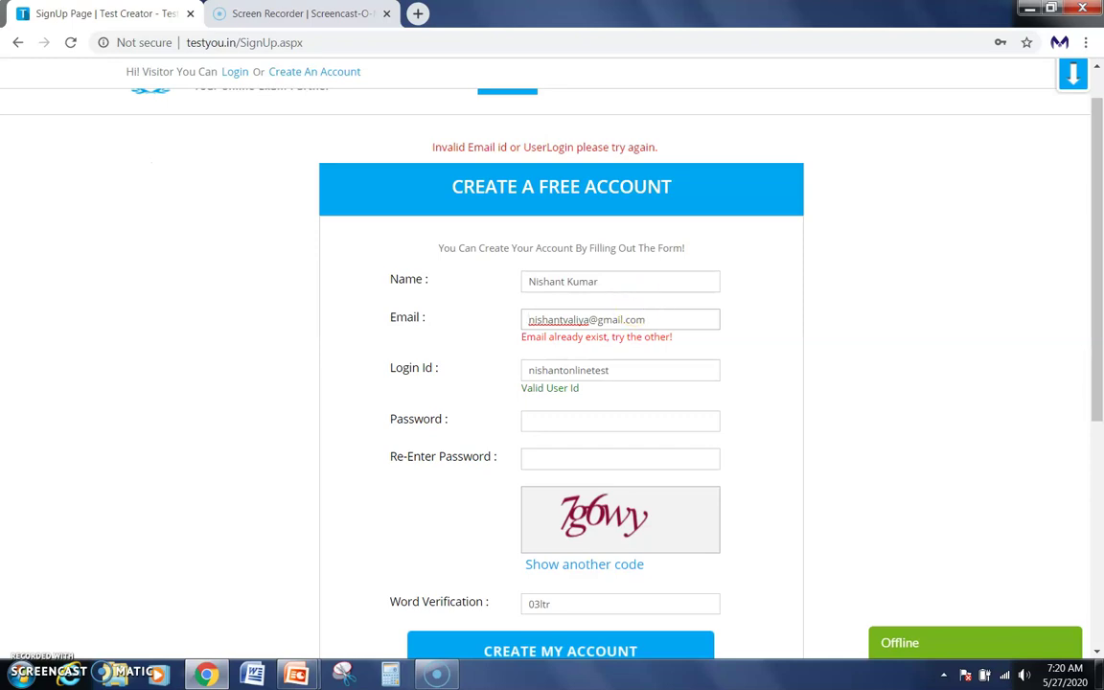
Open Gmail in a new browser tab.
{"action": "left_click", "coordinate": [419, 13]}
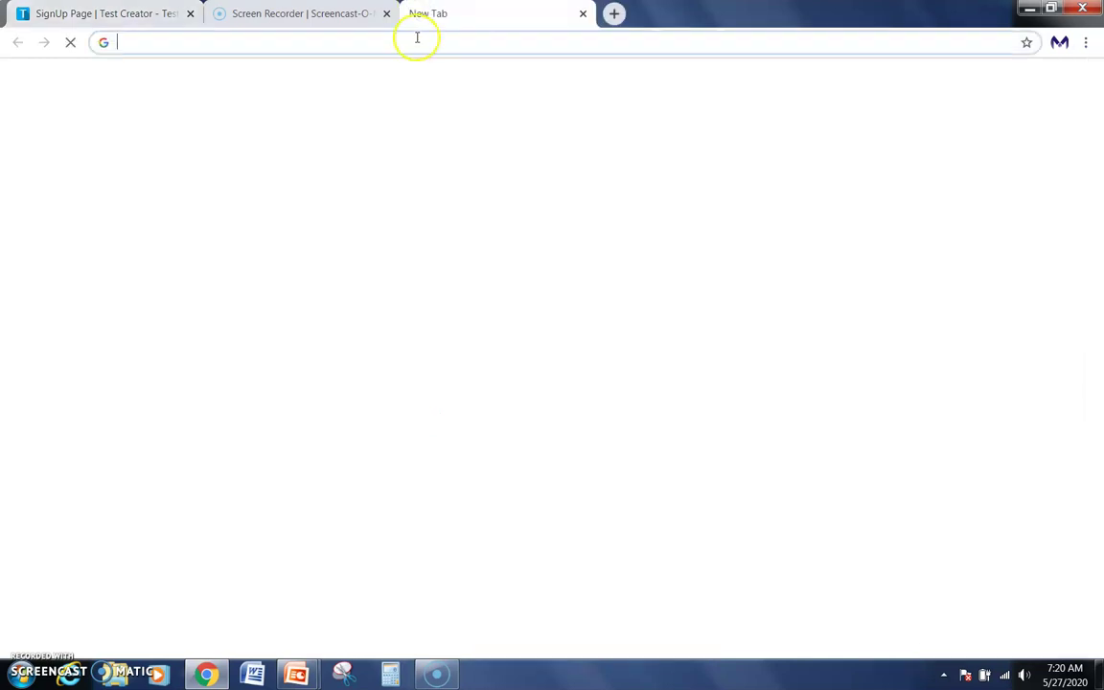
{"action": "left_click", "coordinate": [415, 42]}
{"action": "type", "text": "gmail.com"}
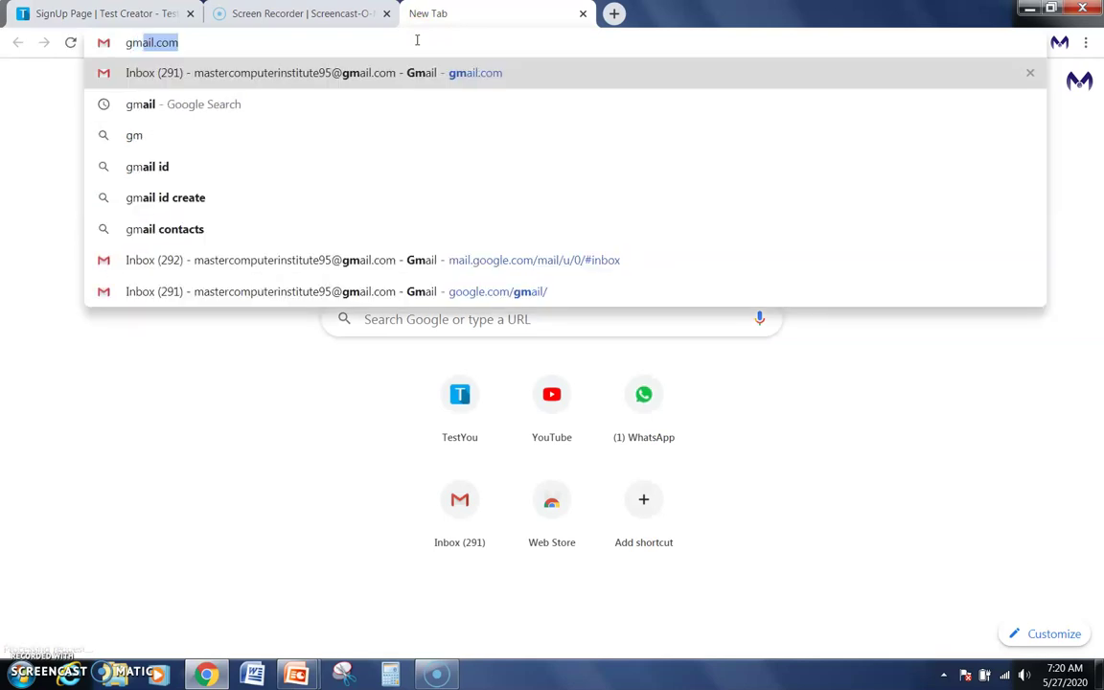
{"action": "key", "text": "Return"}
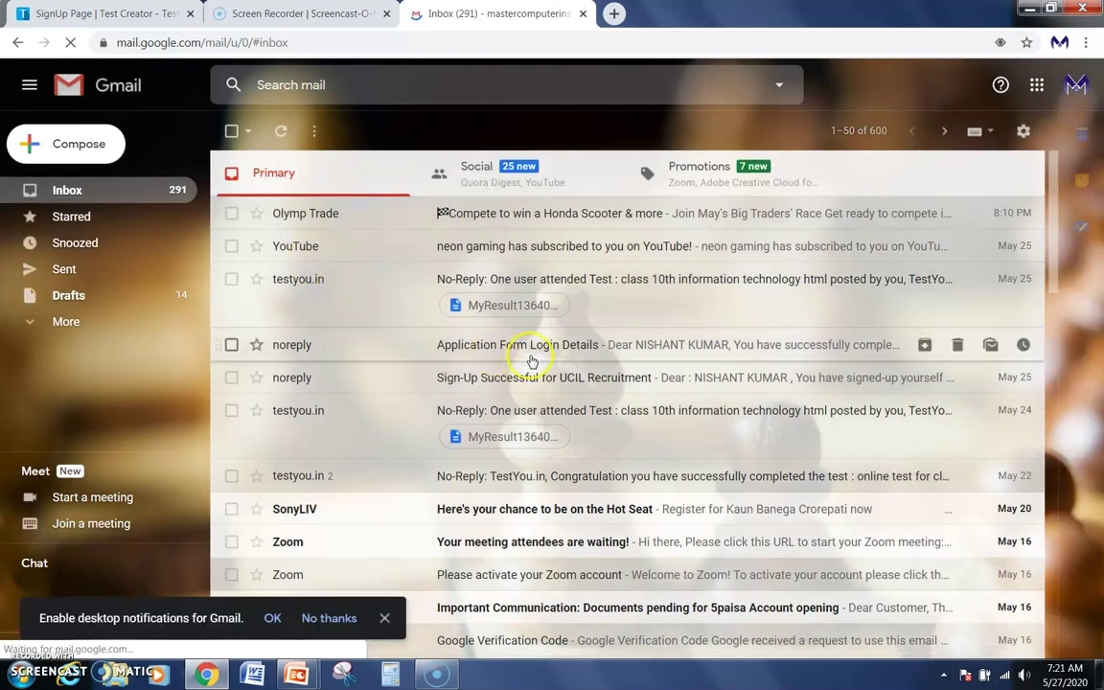
Open the 'TestYou.in: Registration !' email and follow its account activation link.
{"action": "scroll", "coordinate": [532, 360], "scroll_direction": "down", "scroll_amount": 2}
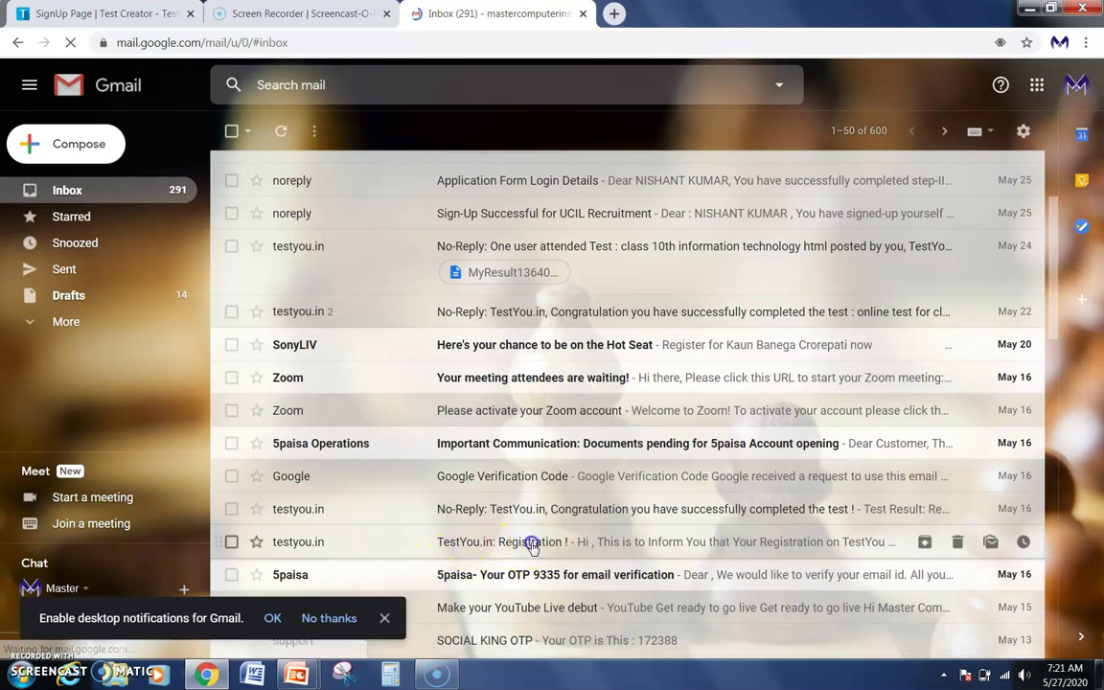
{"action": "left_click", "coordinate": [534, 545]}
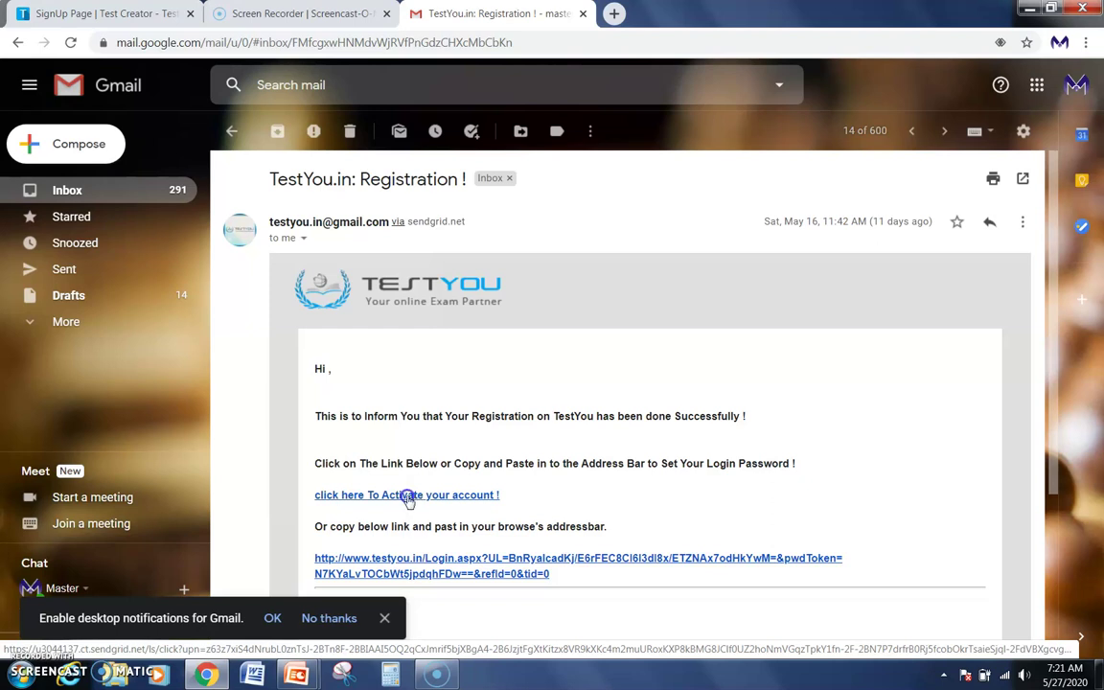
{"action": "left_click", "coordinate": [407, 496]}
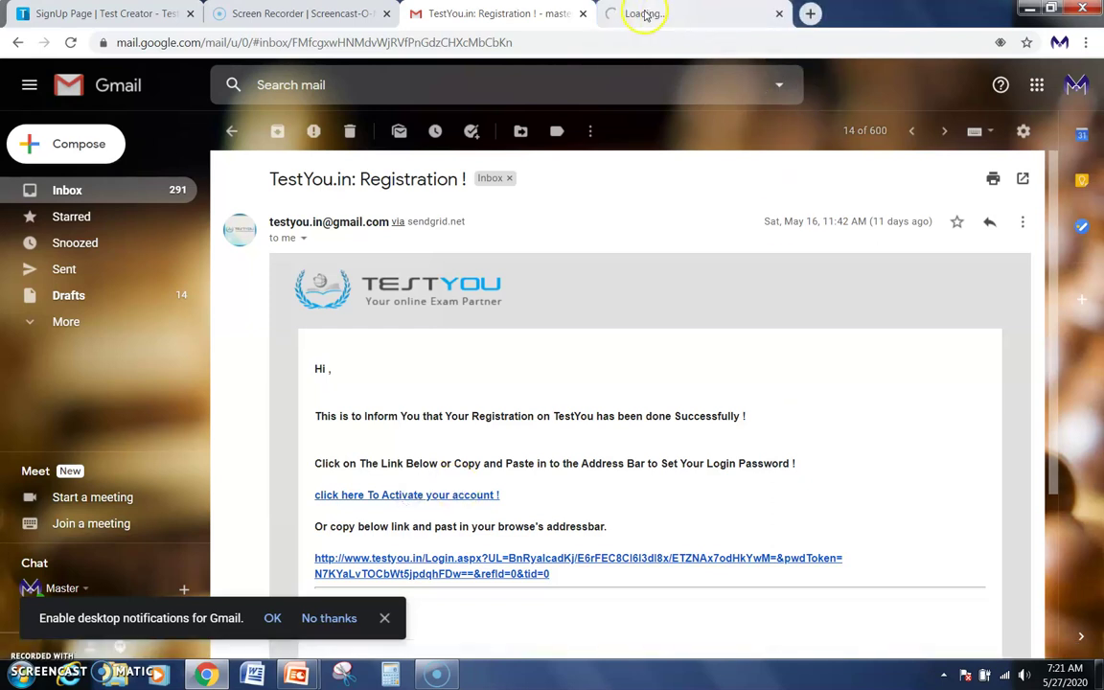
Log in on the activation tab using Chrome's saved username and password.
{"action": "left_click", "coordinate": [674, 15]}
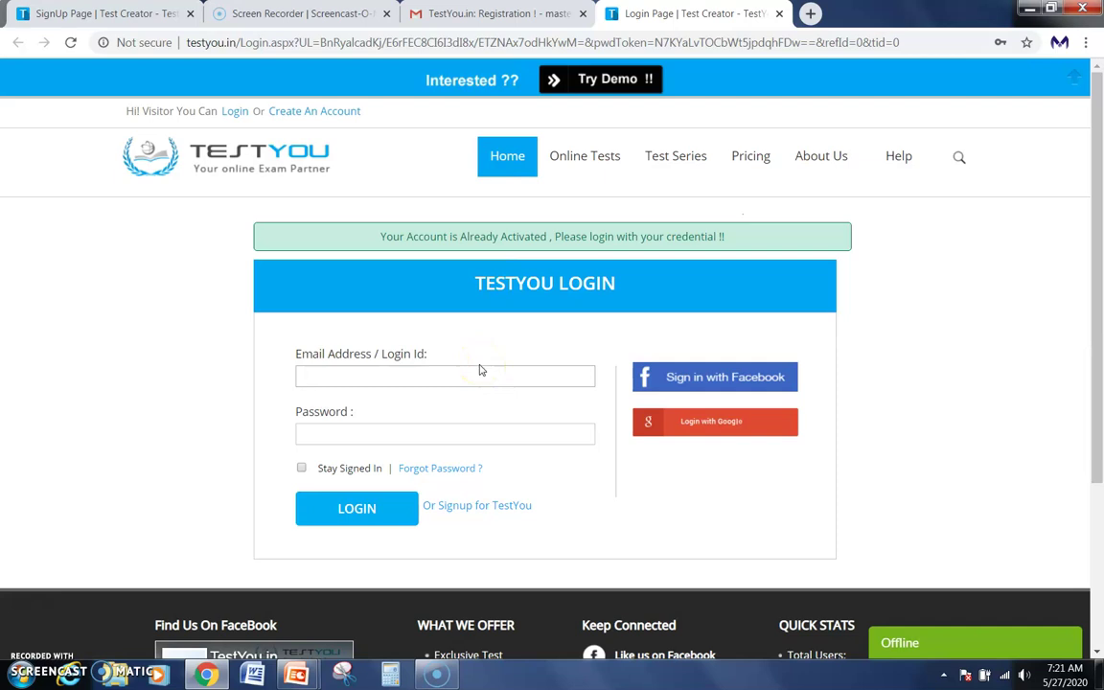
{"action": "left_click", "coordinate": [441, 375]}
{"action": "left_click", "coordinate": [439, 375]}
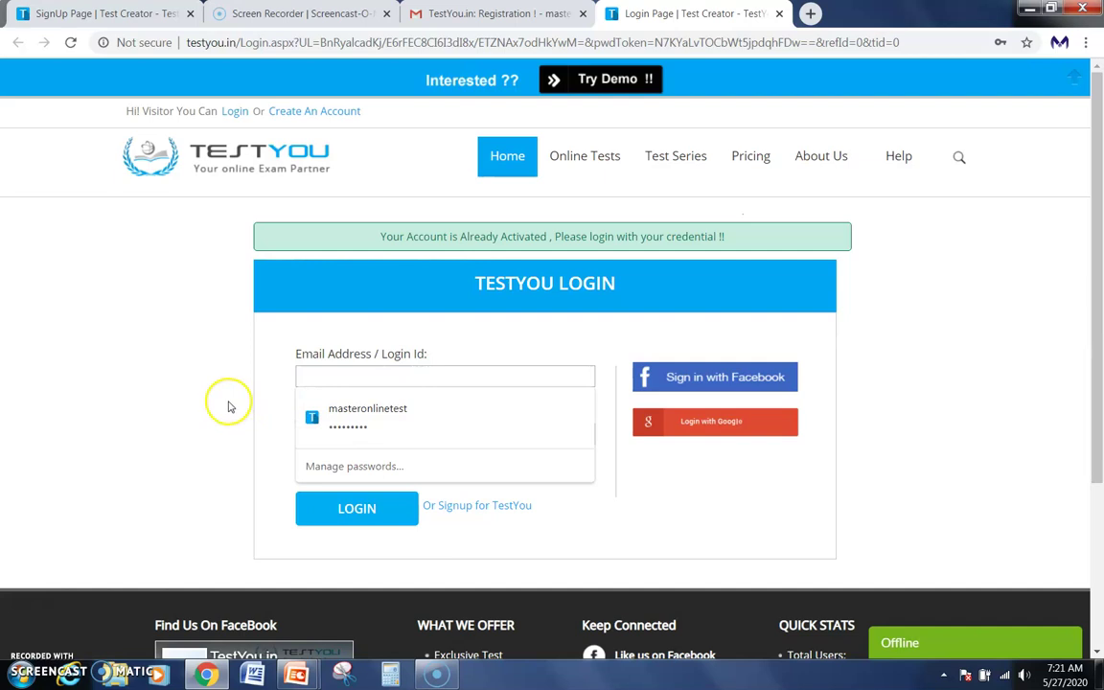
{"action": "left_click", "coordinate": [381, 414]}
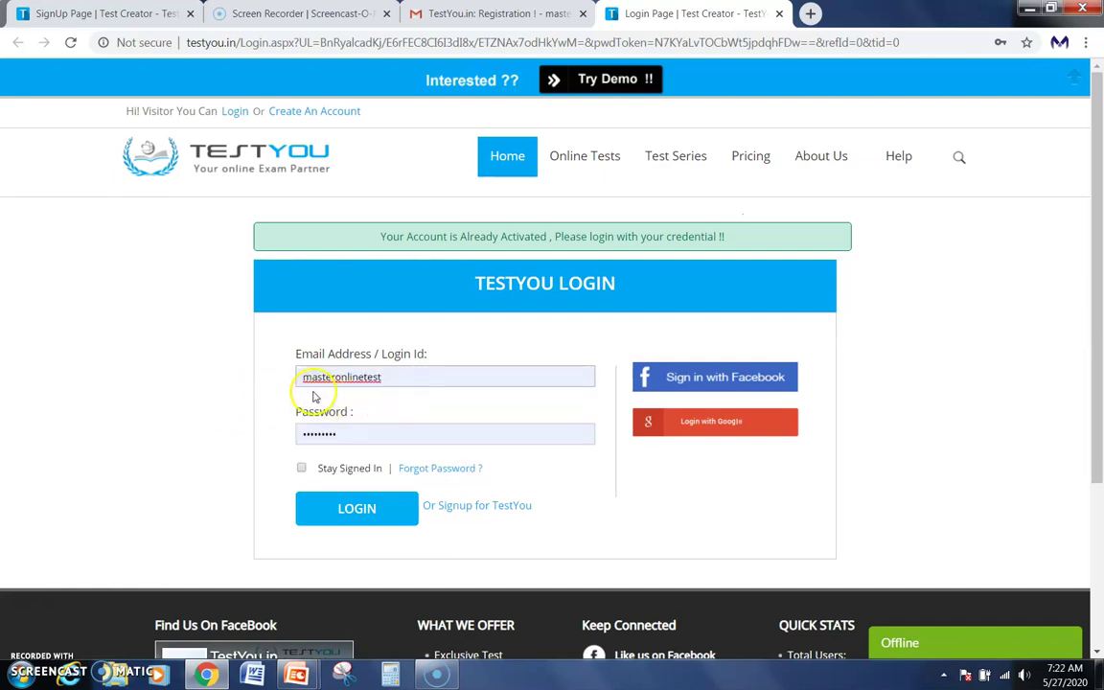
{"action": "scroll", "coordinate": [316, 384], "scroll_direction": "down", "scroll_amount": 1}
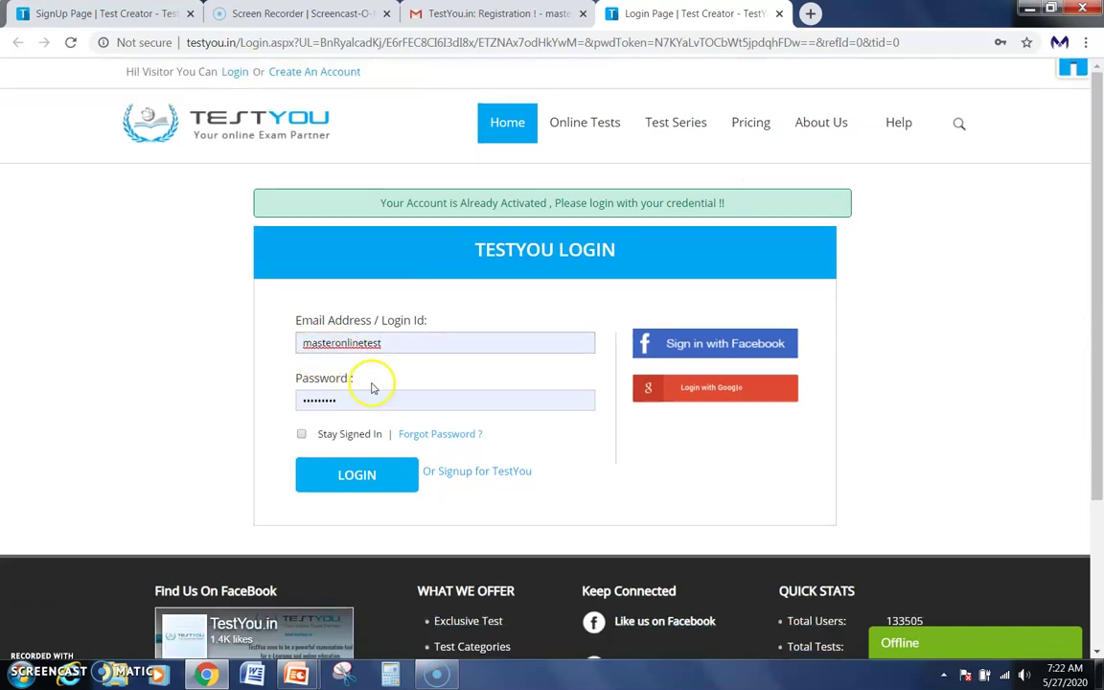
{"action": "left_click", "coordinate": [316, 400]}
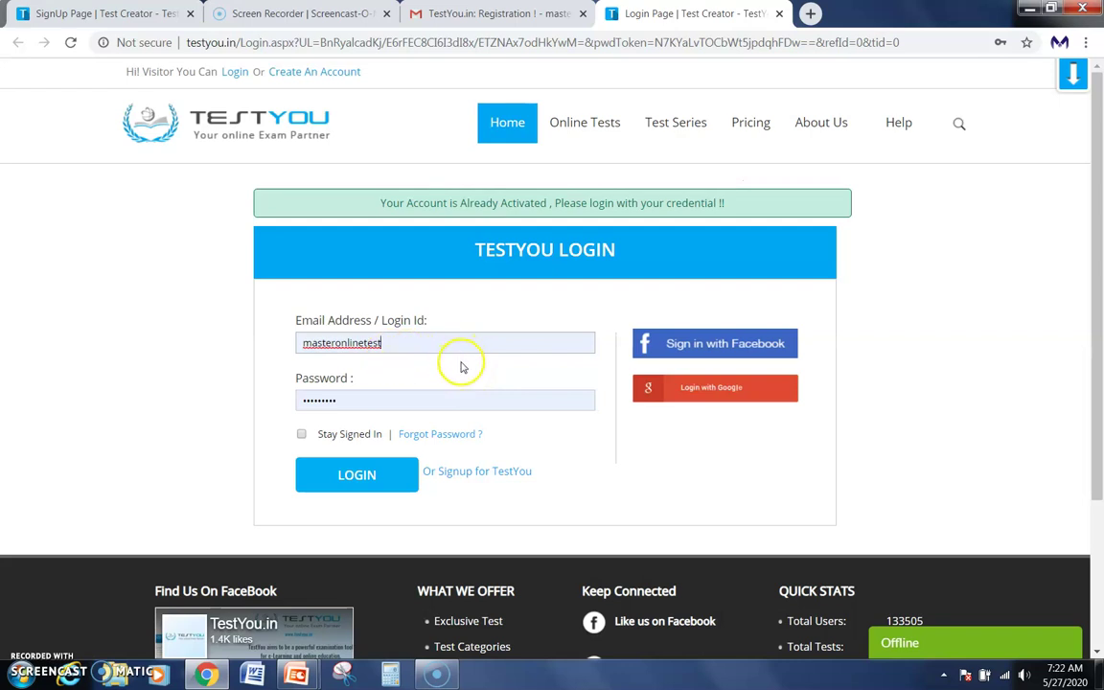
{"action": "left_click", "coordinate": [358, 477]}
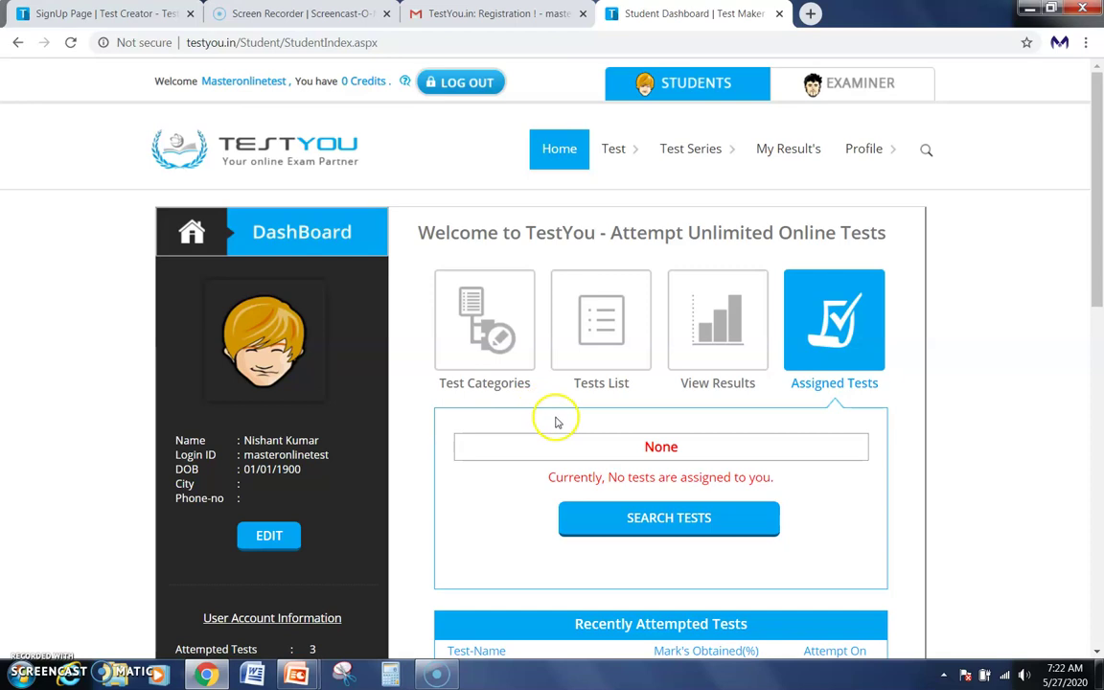
Switch from the student dashboard to the EXAMINER tab.
{"action": "scroll", "coordinate": [554, 415], "scroll_direction": "down", "scroll_amount": 3}
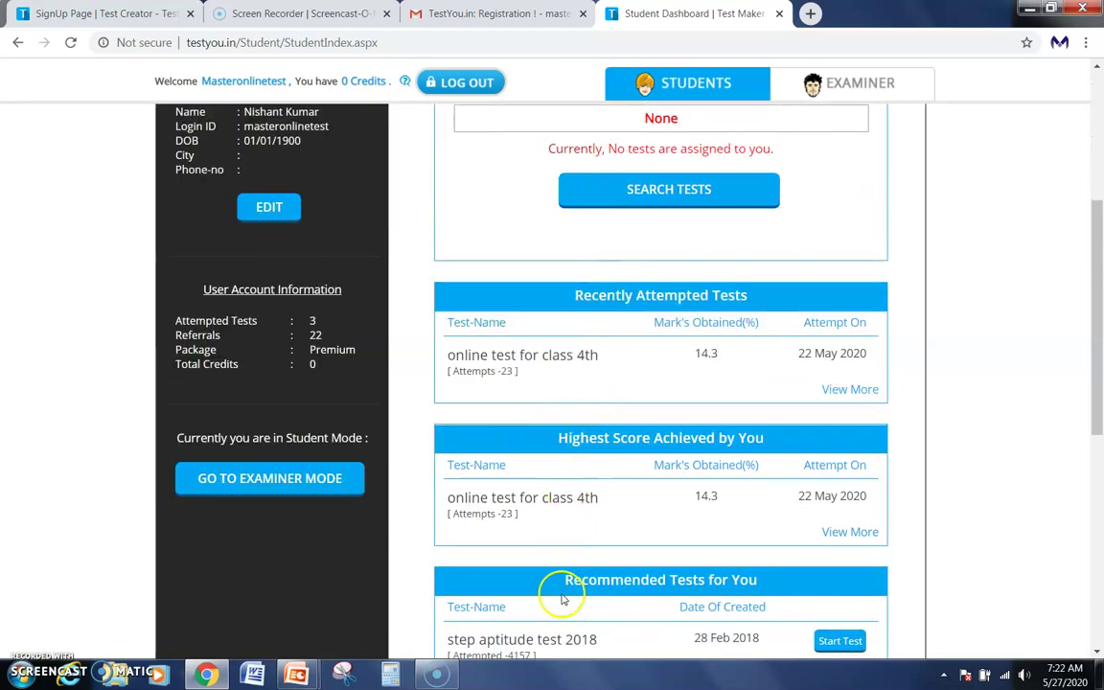
{"action": "scroll", "coordinate": [557, 411], "scroll_direction": "up", "scroll_amount": 3}
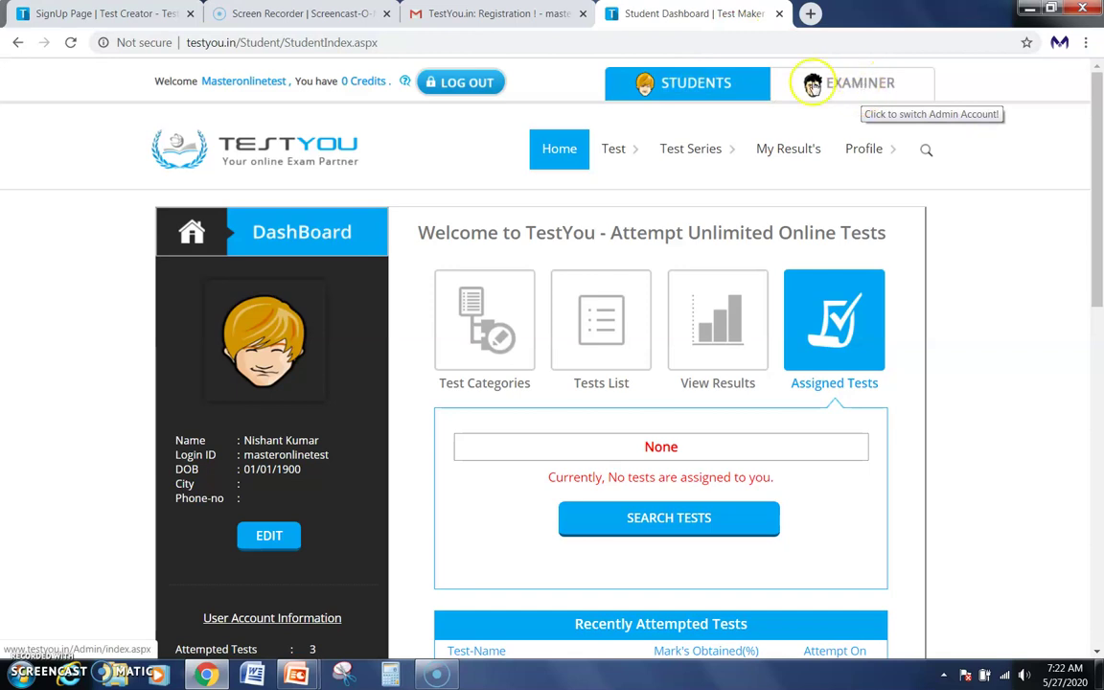
{"action": "left_click", "coordinate": [856, 88]}
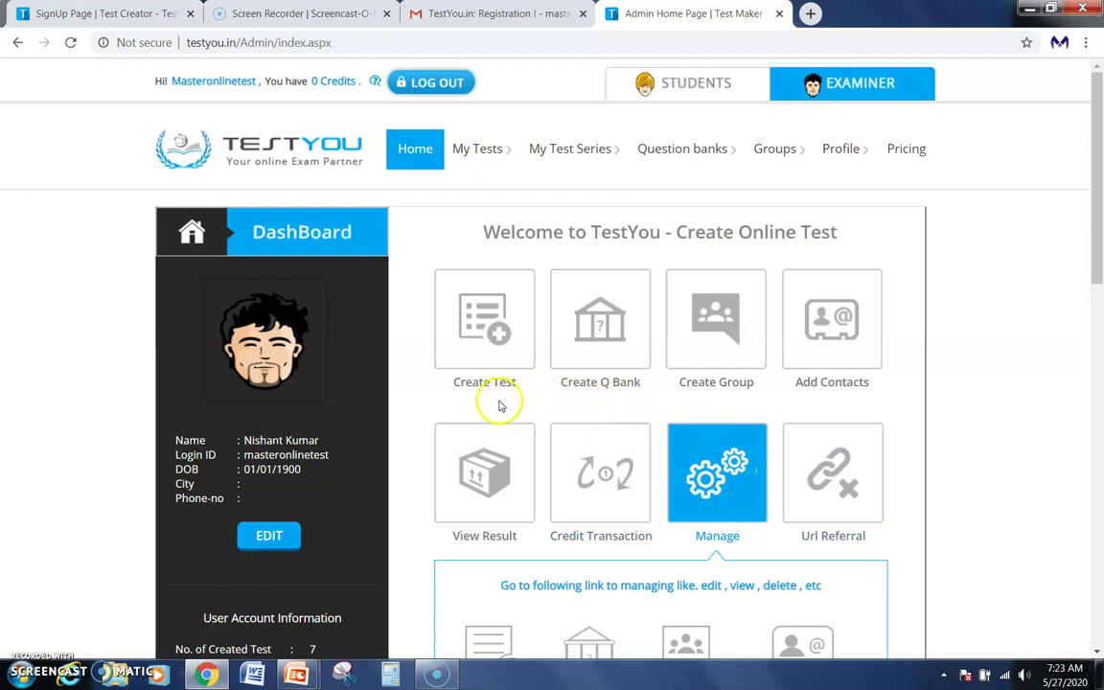
Create a new test titled 'GK Online Test 2020'.
{"action": "left_click", "coordinate": [483, 321]}
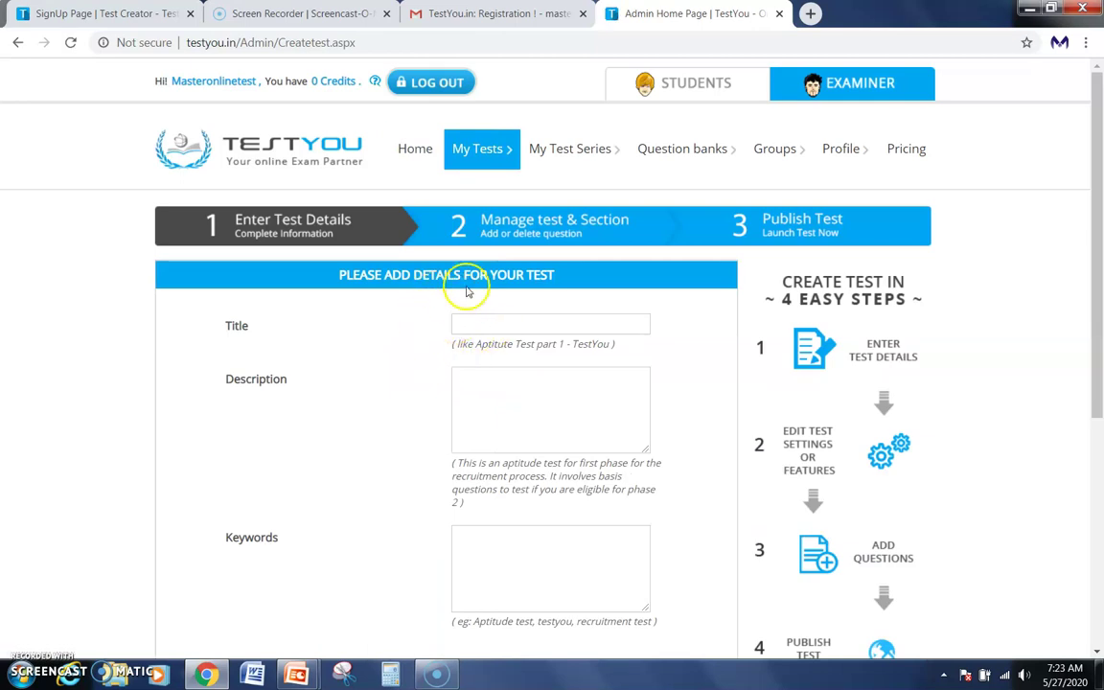
{"action": "left_click", "coordinate": [500, 322]}
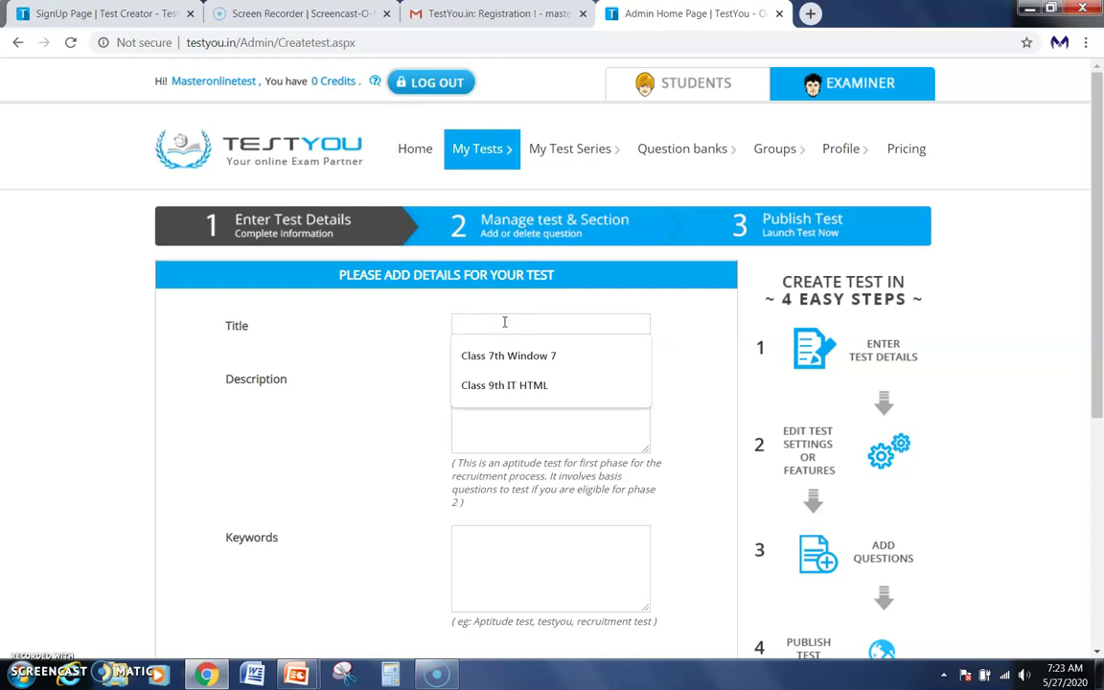
{"action": "type", "text": "GK"}
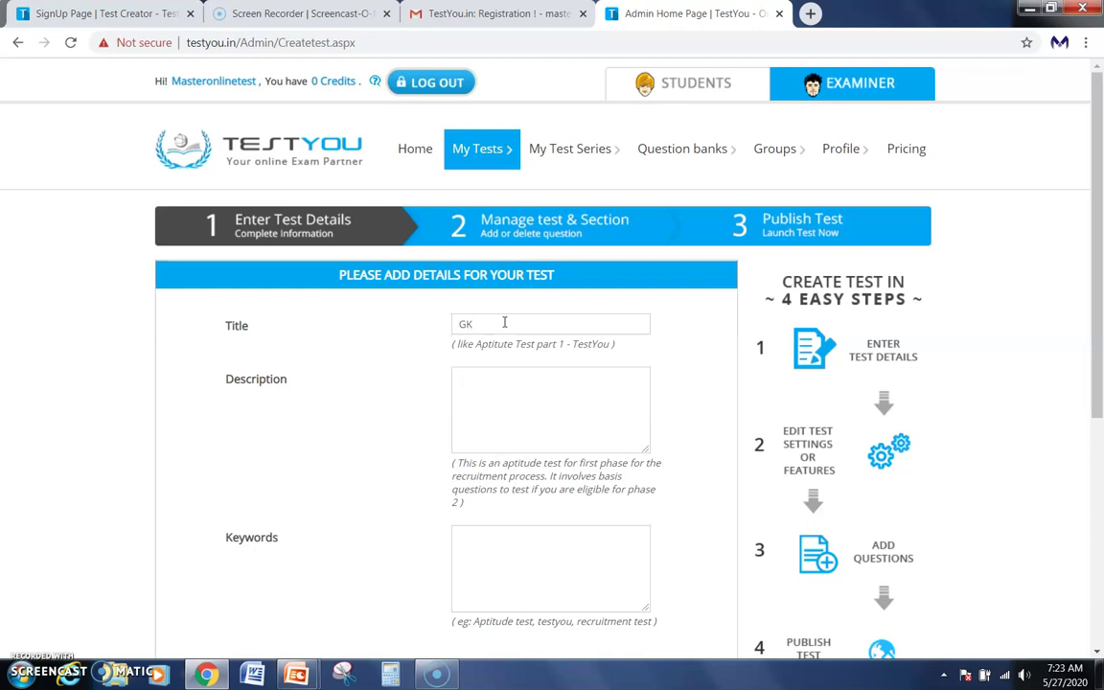
{"action": "type", "text": " Onlin"}
{"action": "key", "text": "BackSpace"}
{"action": "key", "text": "BackSpace"}
{"action": "type", "text": "ine Test 2020"}
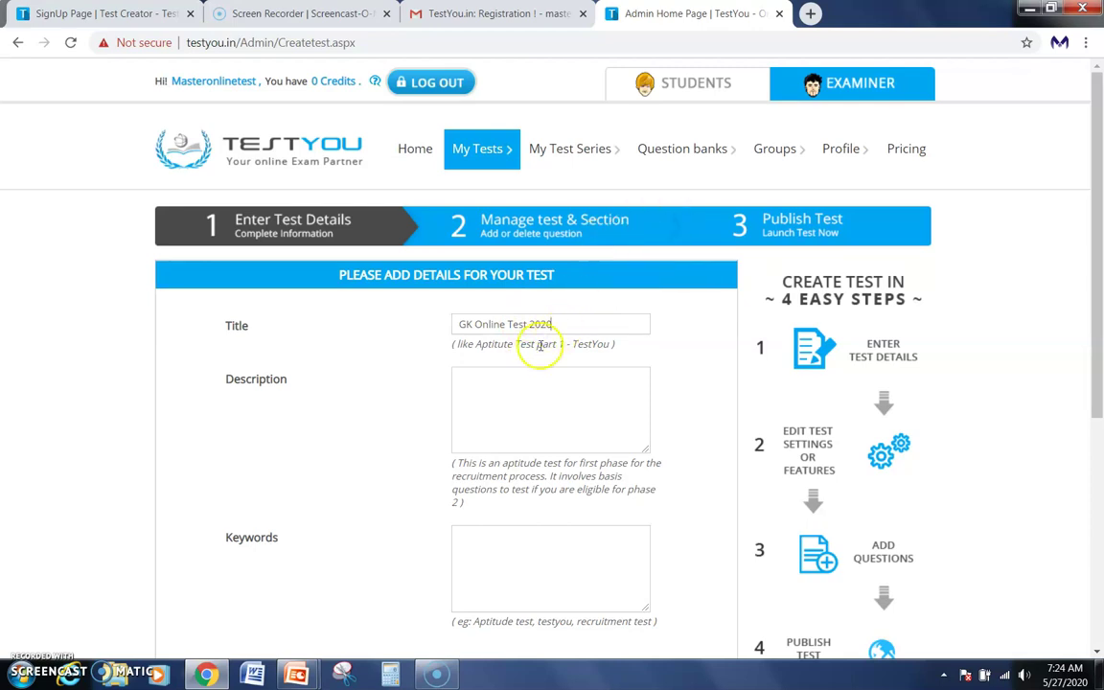
Describe it as 'In this test we will ask some questions about GK'.
{"action": "left_click", "coordinate": [513, 399]}
{"action": "type", "text": "In this test"}
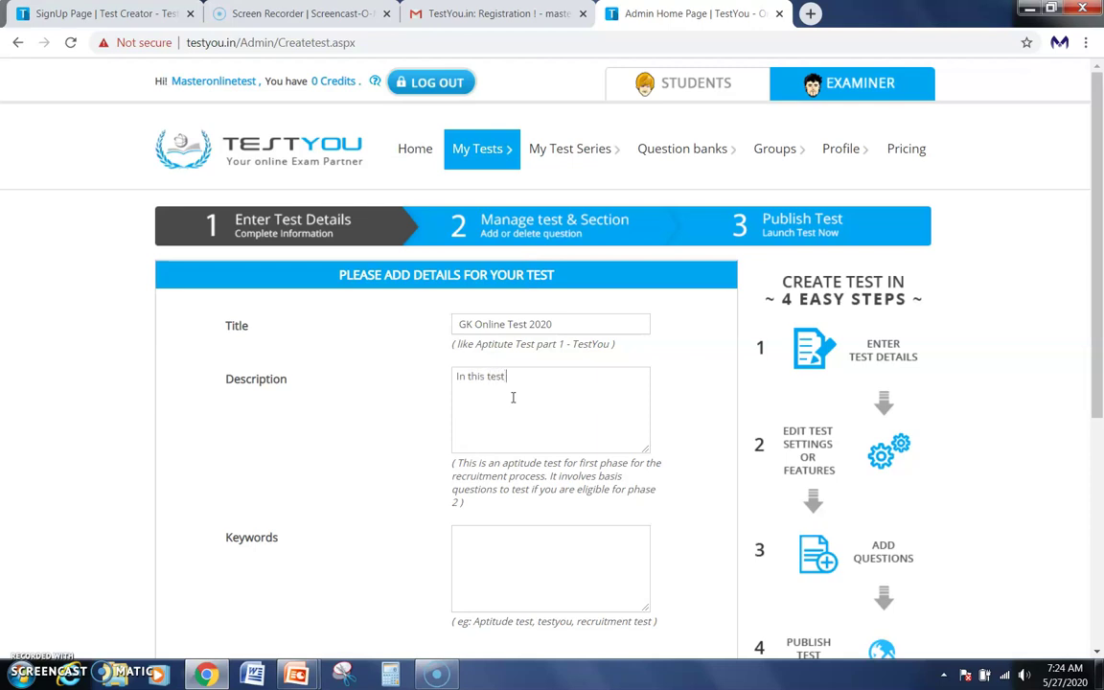
{"action": "type", "text": " we will ask some question s about GK."}
{"action": "left_click", "coordinate": [529, 549]}
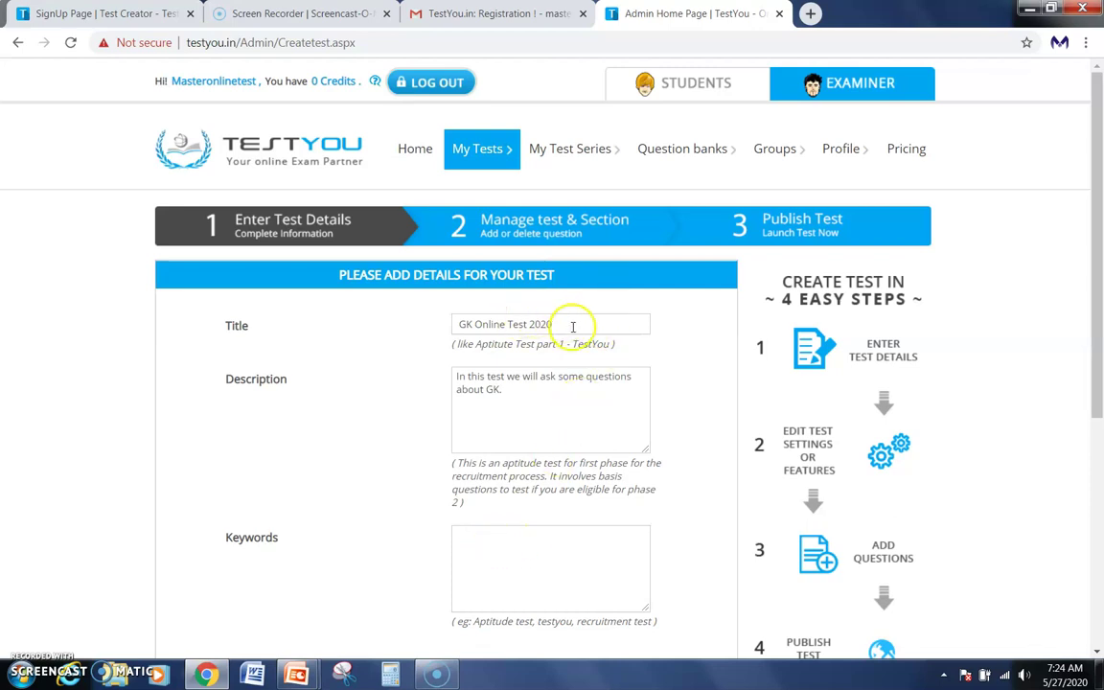
Copy the title into Keywords as 'GK Online Test 2020' and submit with NEXT.
{"action": "left_click_drag", "start_coordinate": [557, 323], "coordinate": [446, 321]}
{"action": "key", "text": "ctrl+c"}
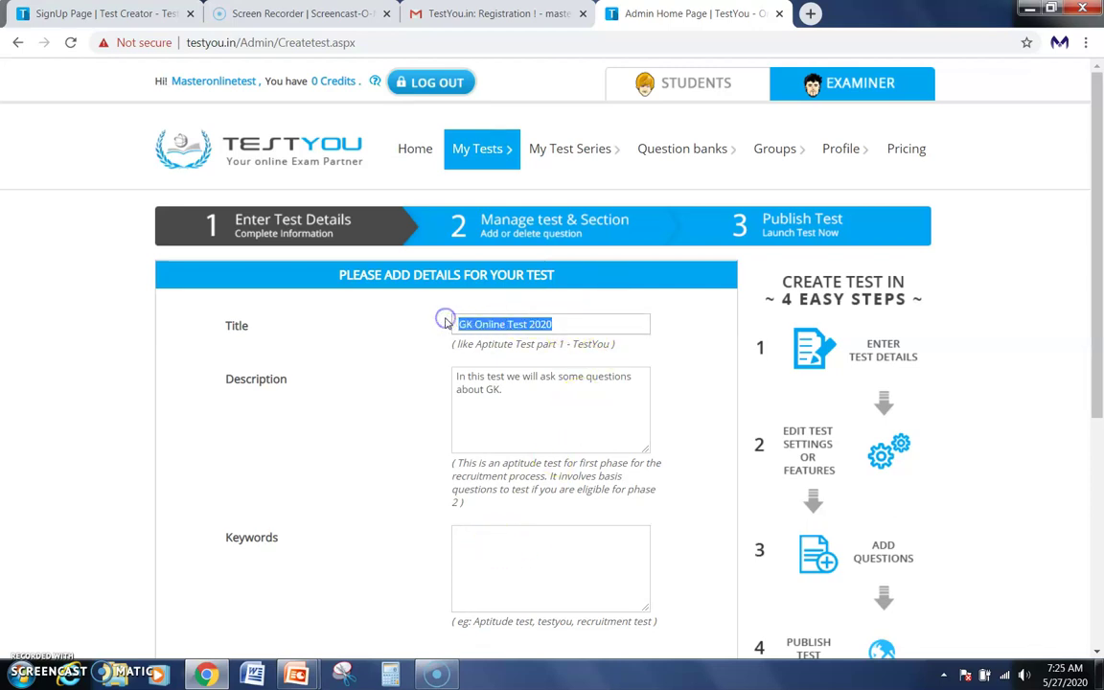
{"action": "left_click", "coordinate": [519, 544]}
{"action": "key", "text": "ctrl+v"}
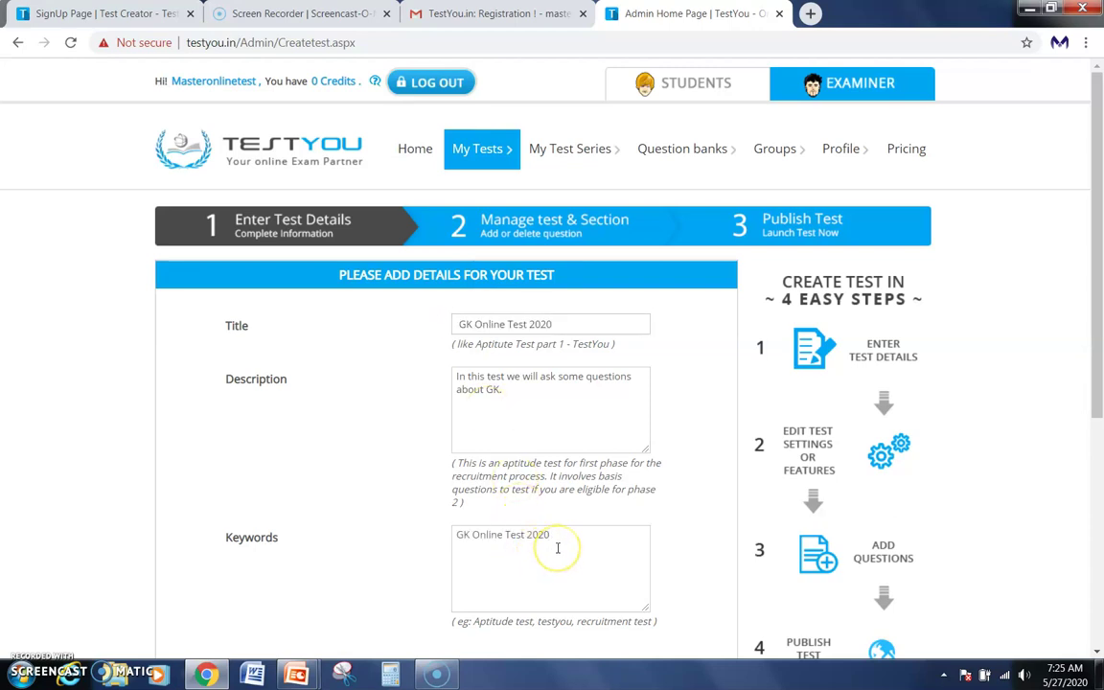
{"action": "left_click", "coordinate": [493, 547]}
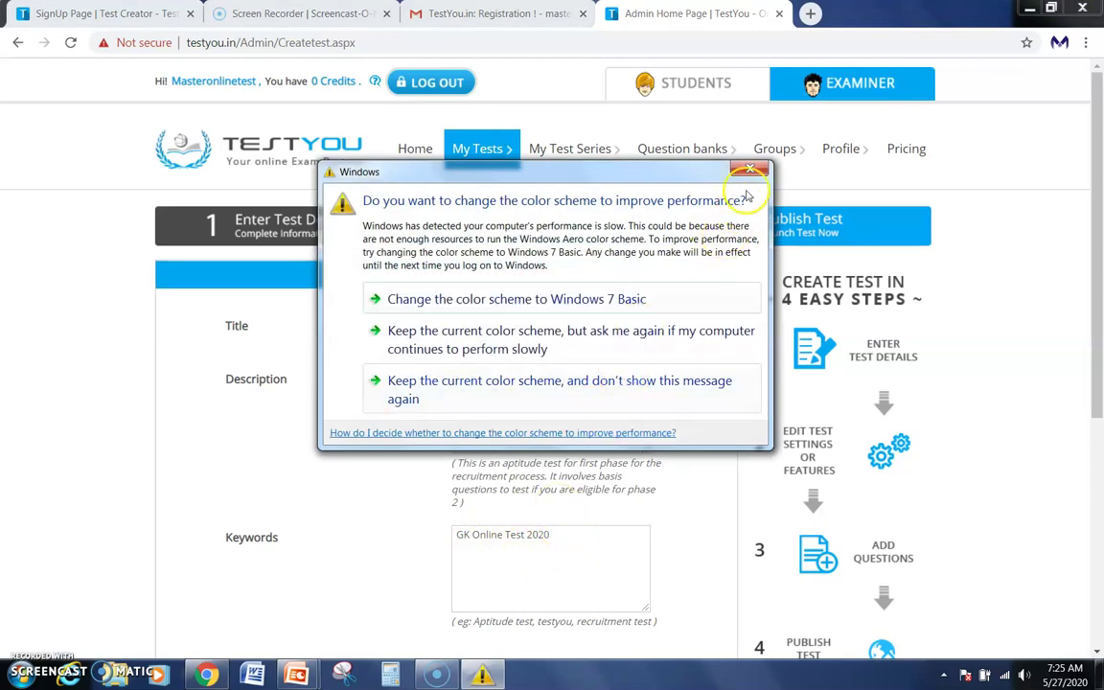
{"action": "left_click", "coordinate": [751, 171]}
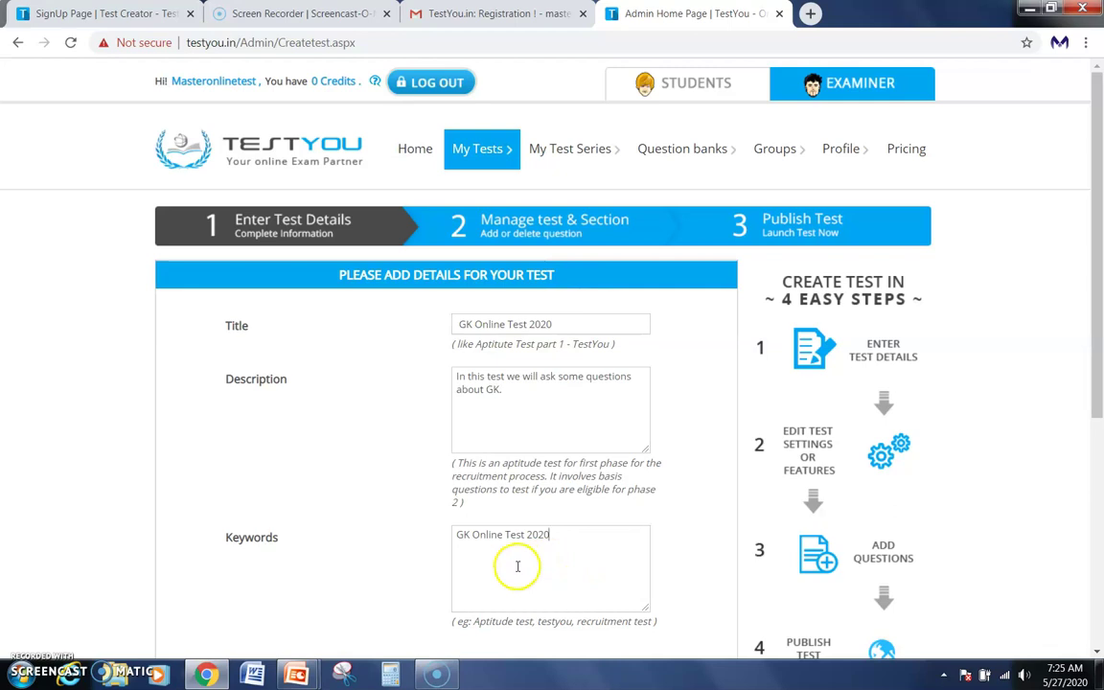
{"action": "scroll", "coordinate": [575, 561], "scroll_direction": "down", "scroll_amount": 1}
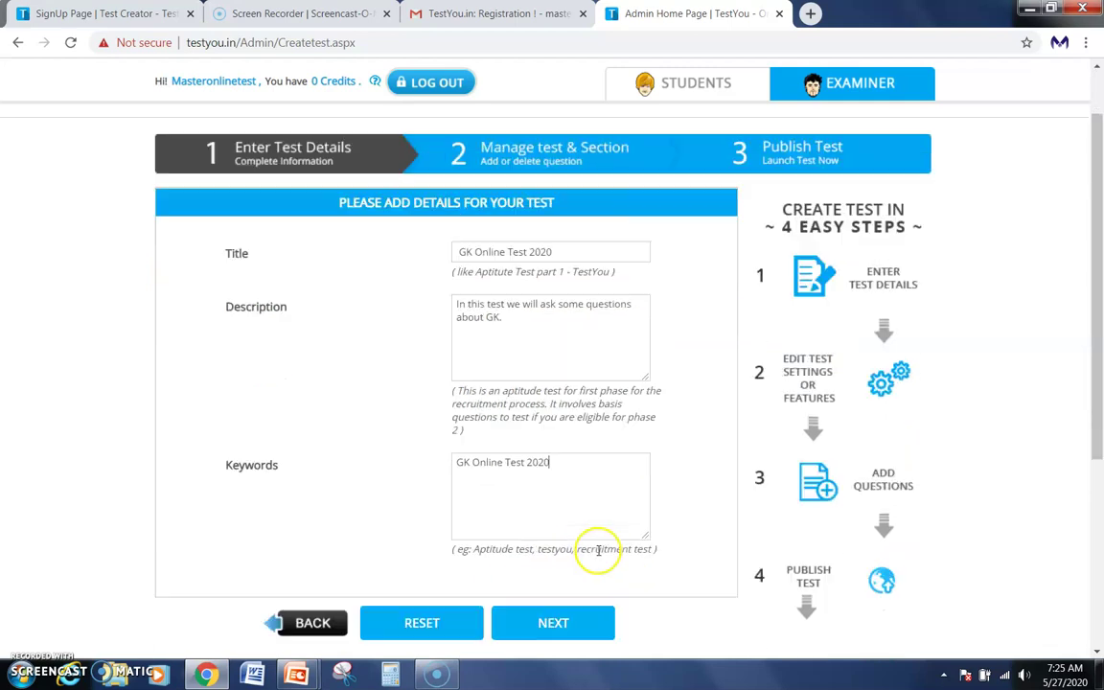
{"action": "scroll", "coordinate": [576, 537], "scroll_direction": "down", "scroll_amount": 1}
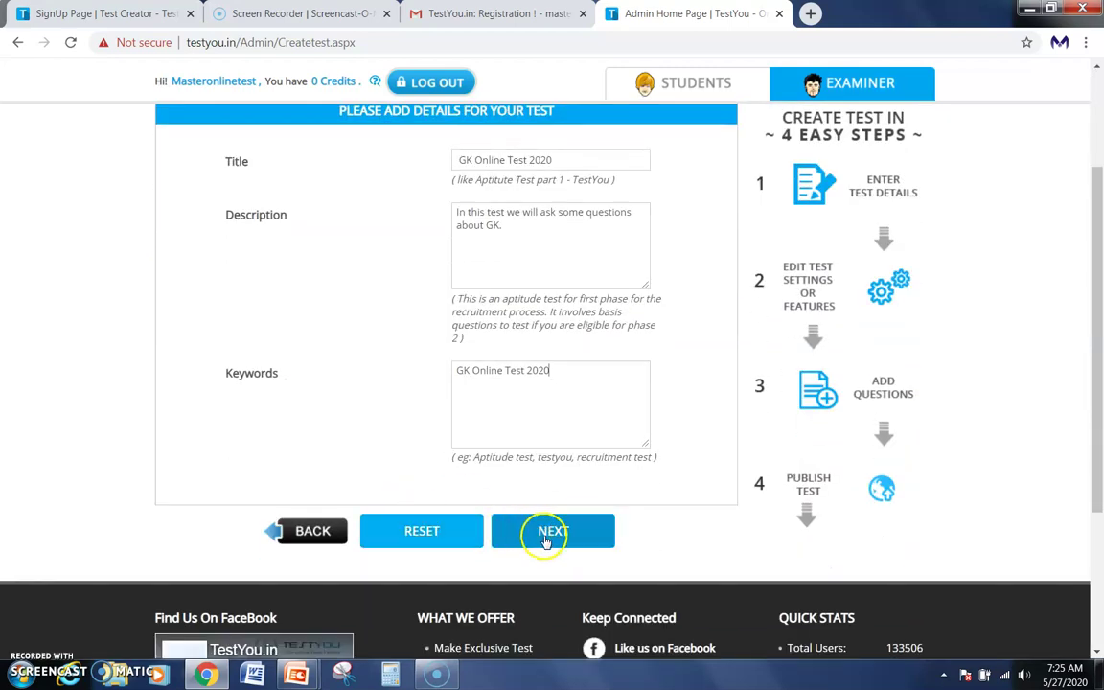
{"action": "left_click", "coordinate": [544, 540]}
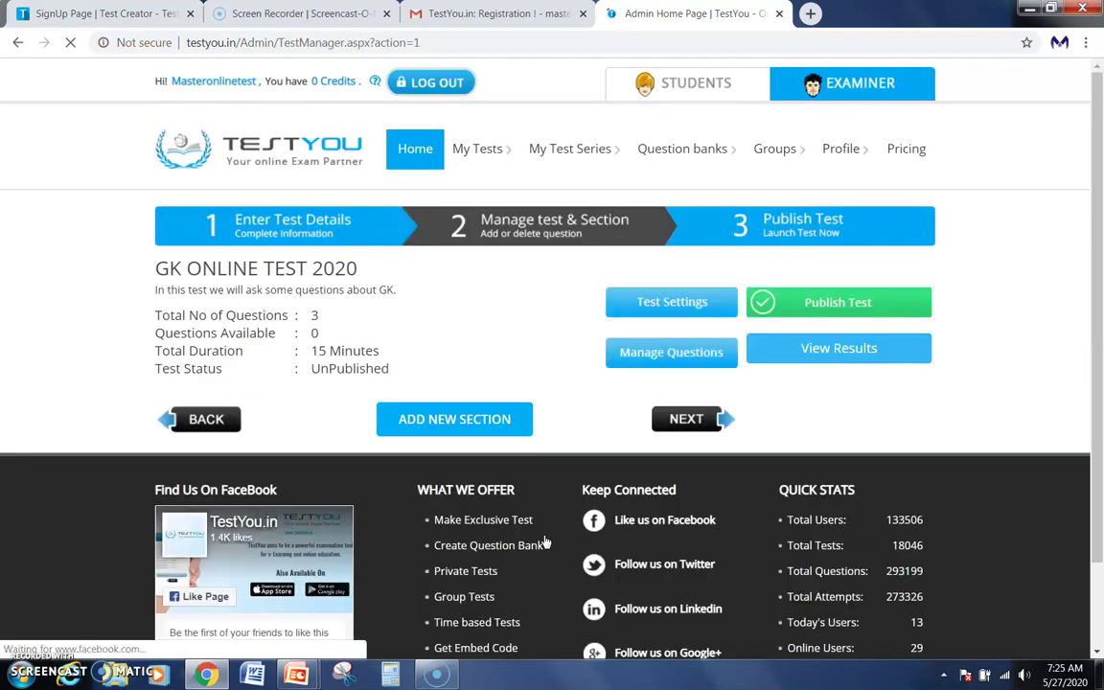
Open Manage Questions for the test's default section.
{"action": "left_click", "coordinate": [684, 353]}
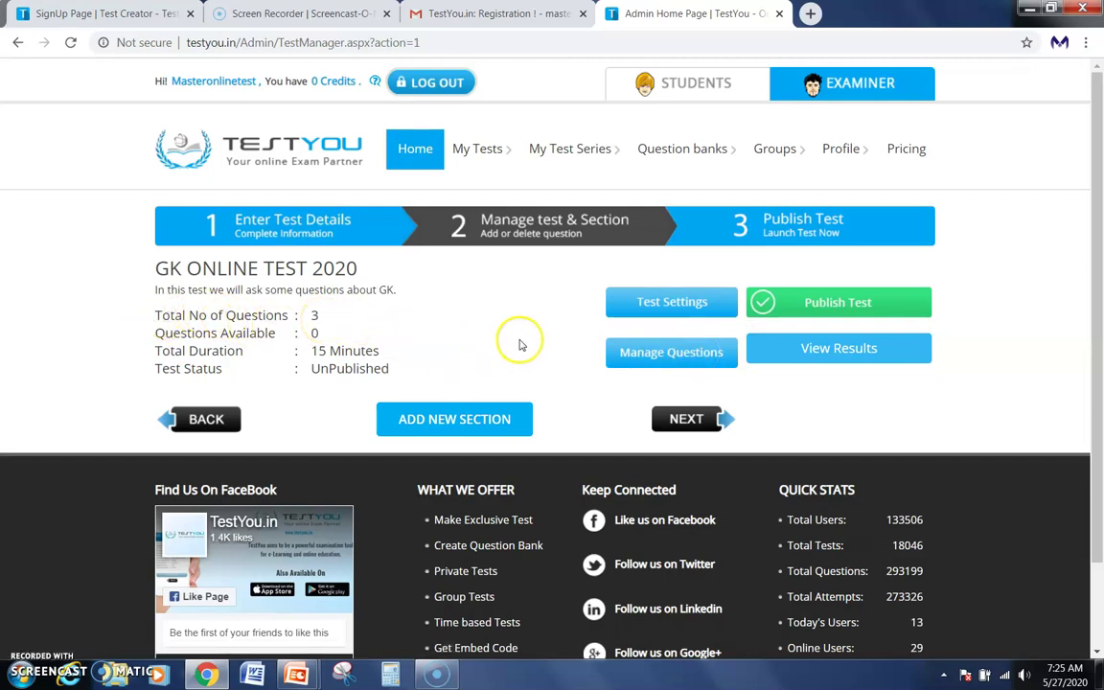
{"action": "left_click", "coordinate": [650, 356]}
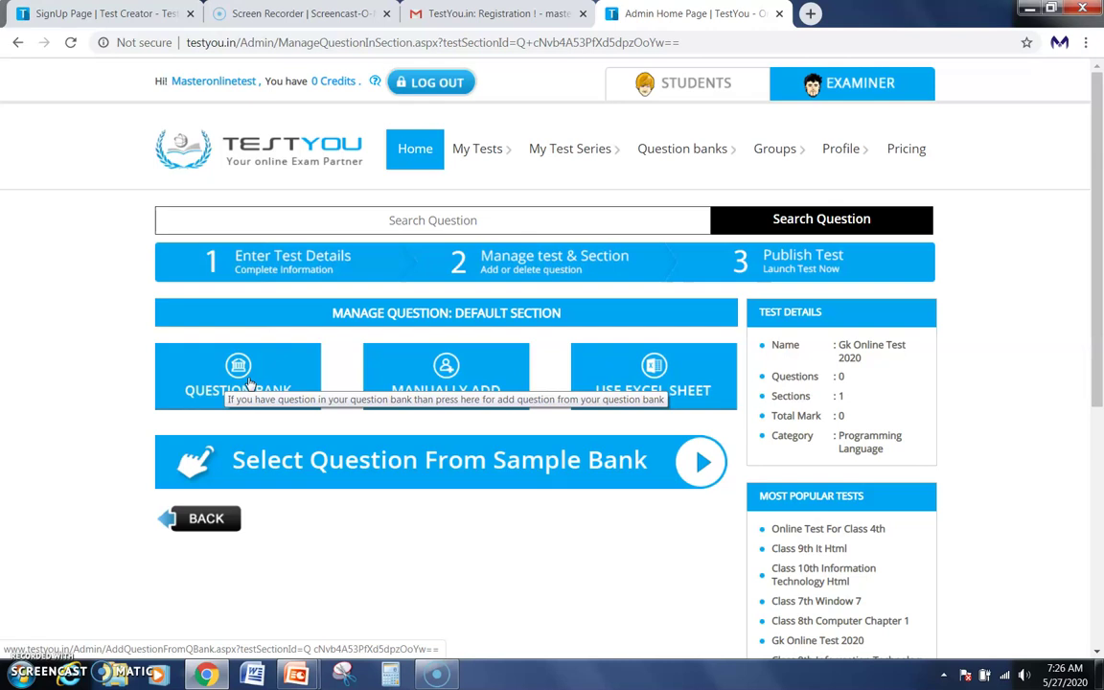
{"action": "left_click", "coordinate": [294, 370]}
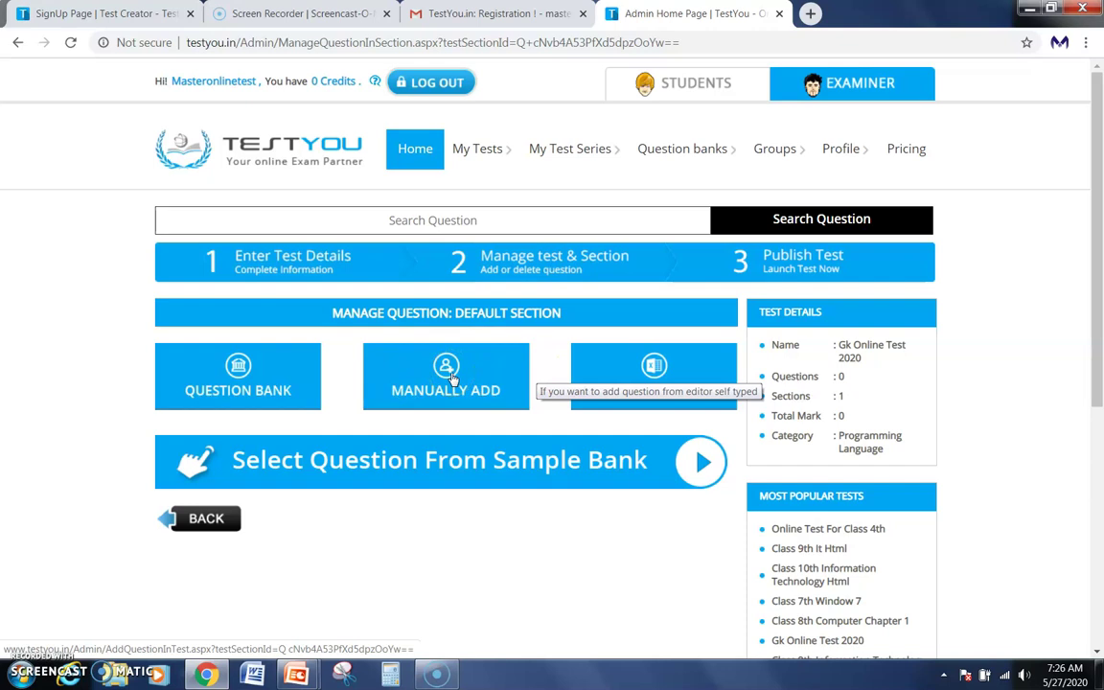
Choose Manually Add to open the Add Question editor for Gk Online Test 2020.
{"action": "left_click", "coordinate": [453, 377]}
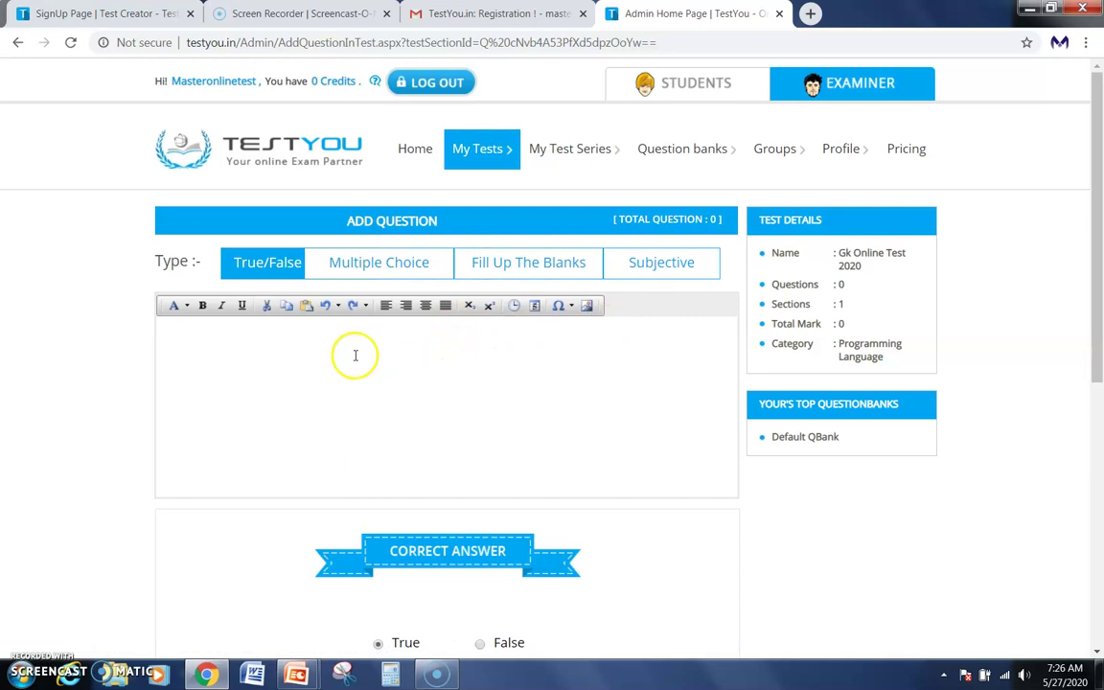
Switch the question type to Fill Up The Blanks and type '.........is the first Prime Minister of India'.
{"action": "left_click", "coordinate": [529, 272]}
{"action": "left_click", "coordinate": [420, 354]}
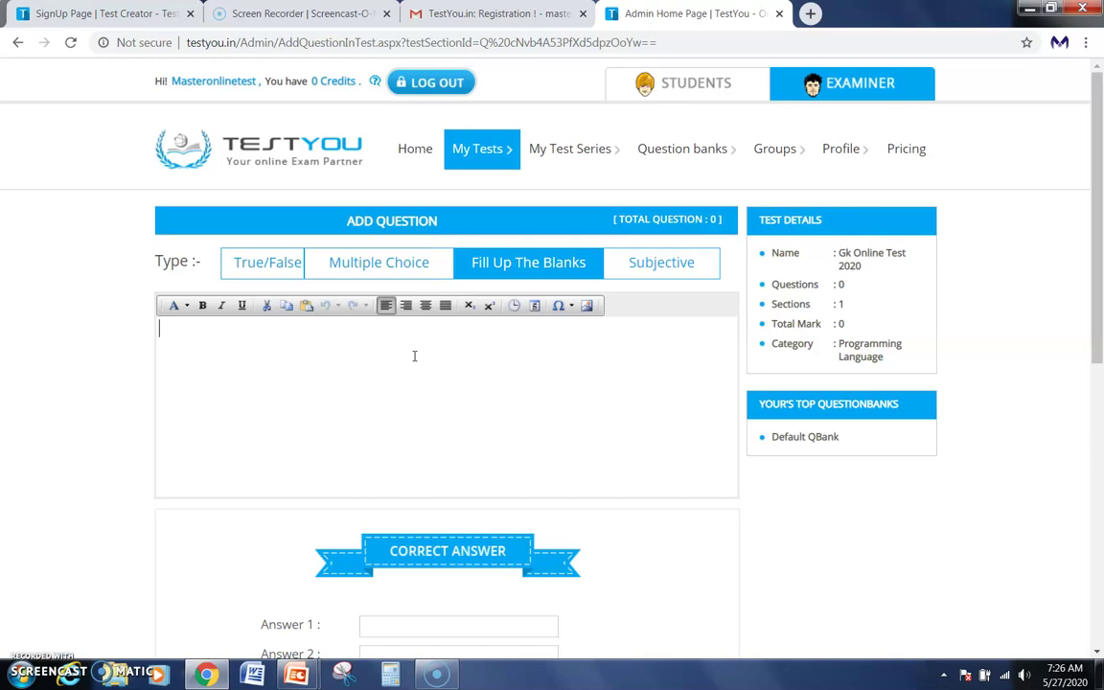
{"action": "type", "text": ".............................."}
{"action": "type", "text": ".i"}
{"action": "type", "text": "s the f"}
{"action": "type", "text": "irst"}
{"action": "type", "text": " Prime Mini"}
{"action": "type", "text": "ster"}
{"action": "type", "text": " of Indi"}
{"action": "type", "text": "a."}
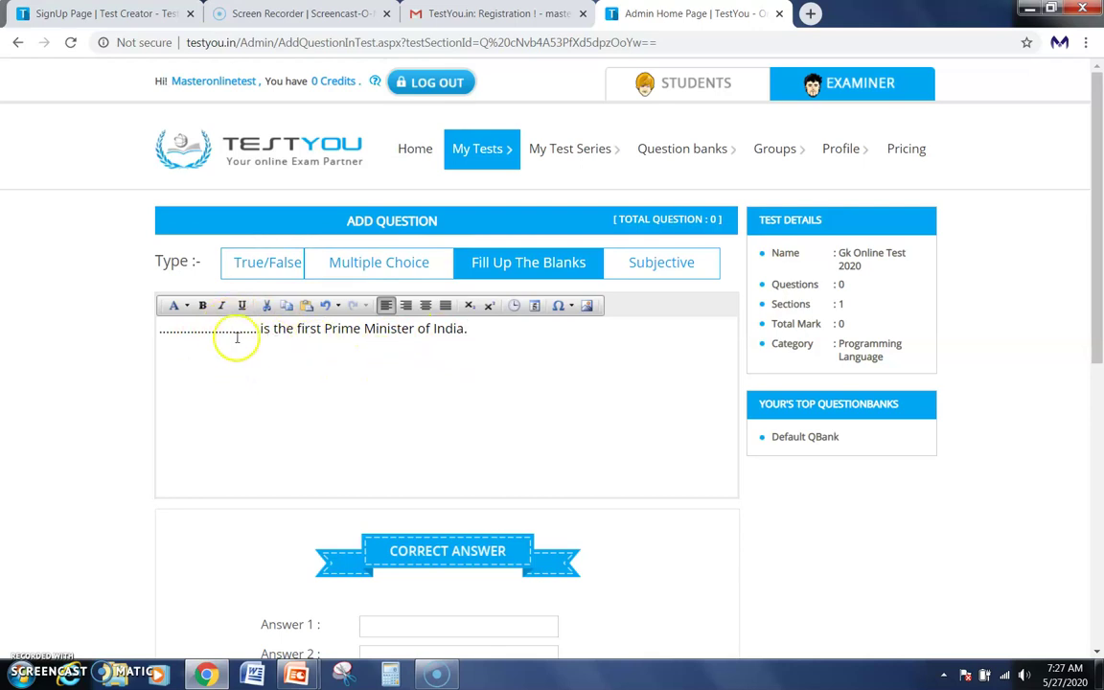
{"action": "scroll", "coordinate": [388, 357], "scroll_direction": "down", "scroll_amount": 1}
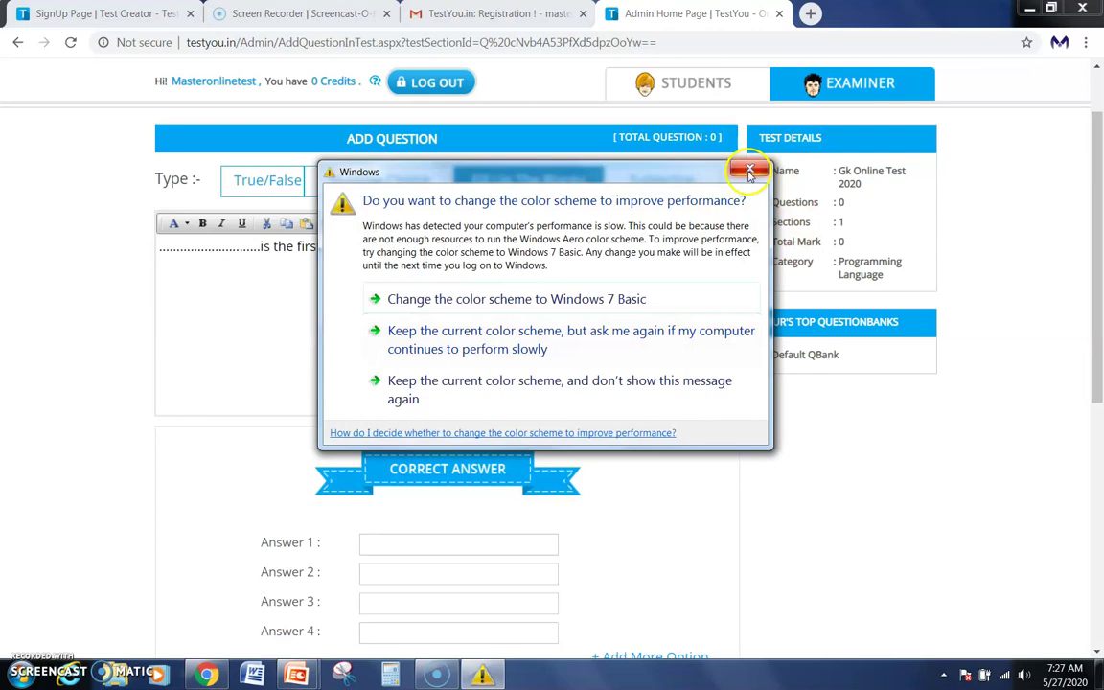
Dismiss the Windows colour-scheme prompt and move into the Answer 1 field.
{"action": "left_click", "coordinate": [751, 168]}
{"action": "left_click", "coordinate": [532, 338]}
{"action": "left_click", "coordinate": [463, 548]}
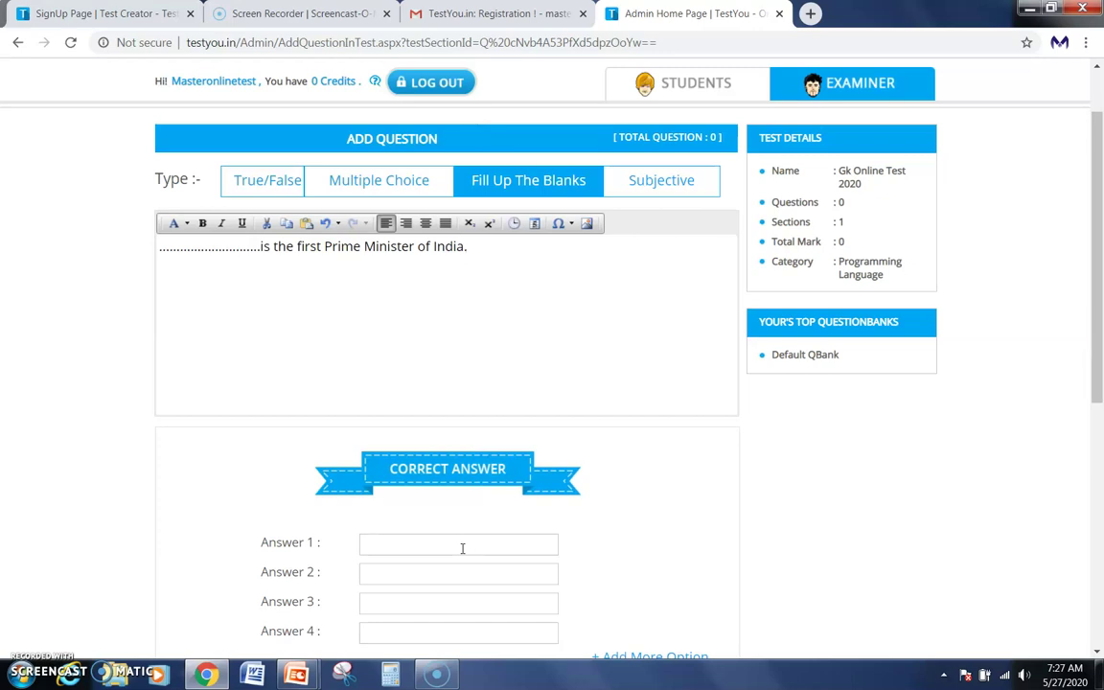
{"action": "scroll", "coordinate": [462, 549], "scroll_direction": "down", "scroll_amount": 1}
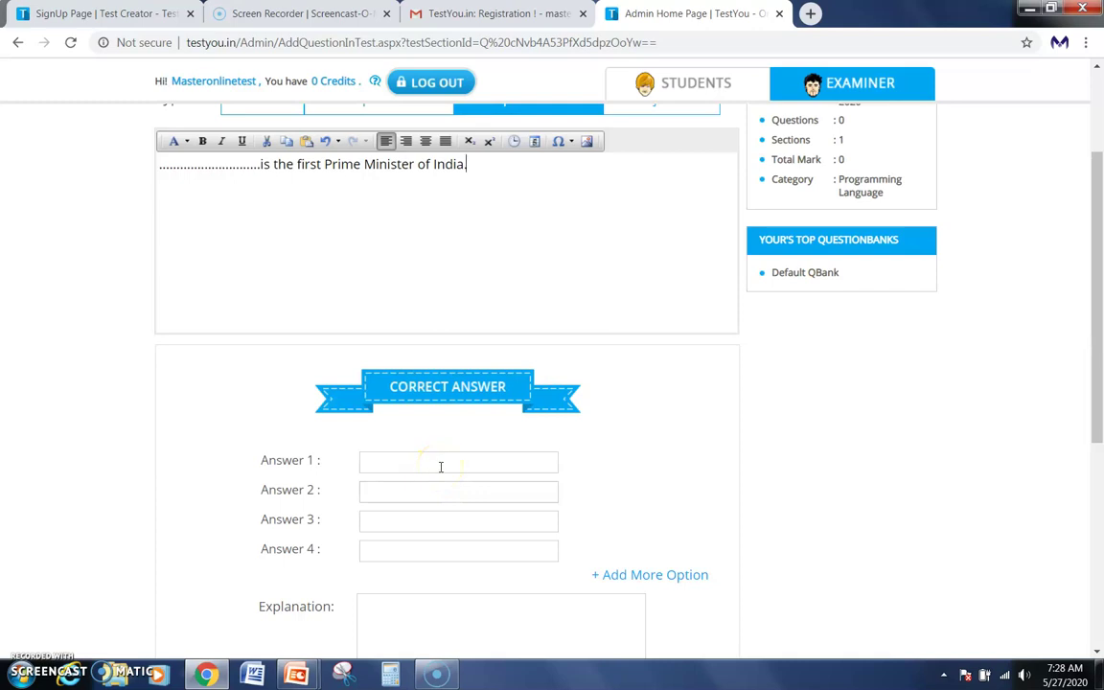
Enter 'JawaharLal Nehru.' as Answer 1, then save with SAVE & NEW.
{"action": "left_click", "coordinate": [441, 467]}
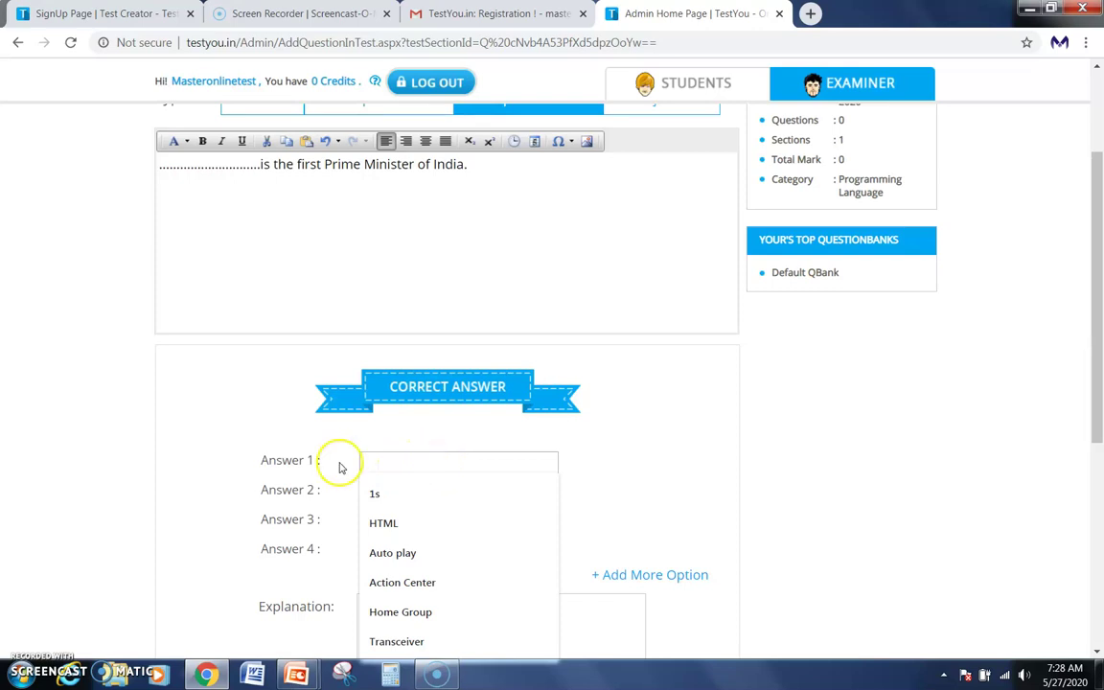
{"action": "left_click", "coordinate": [25, 654]}
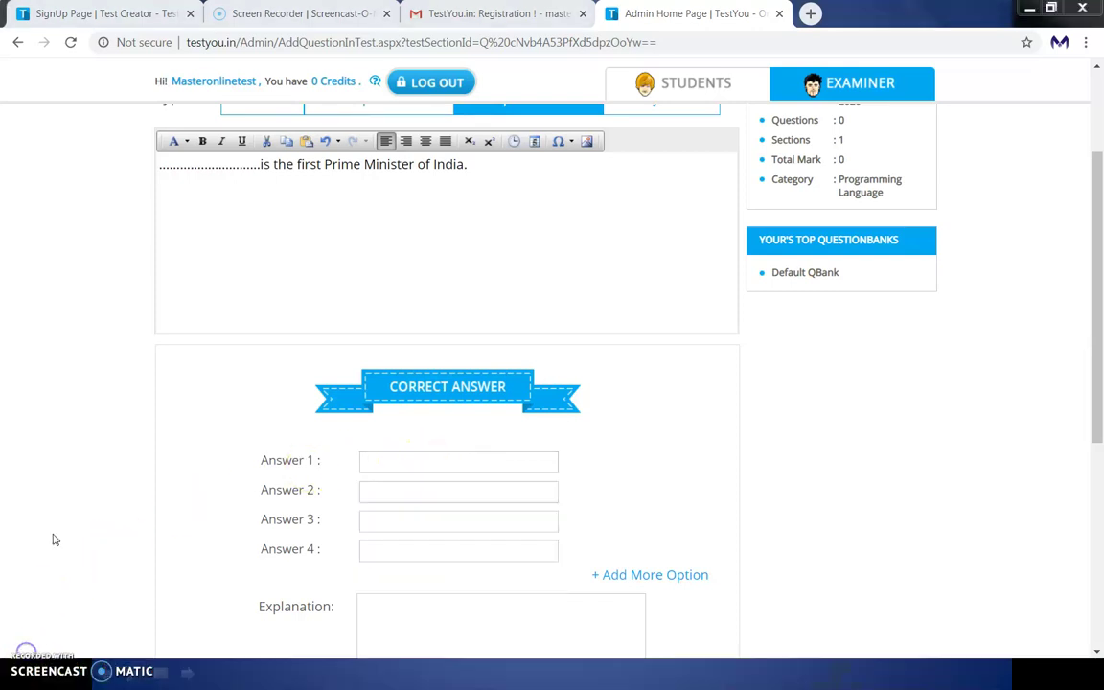
{"action": "left_click", "coordinate": [399, 464]}
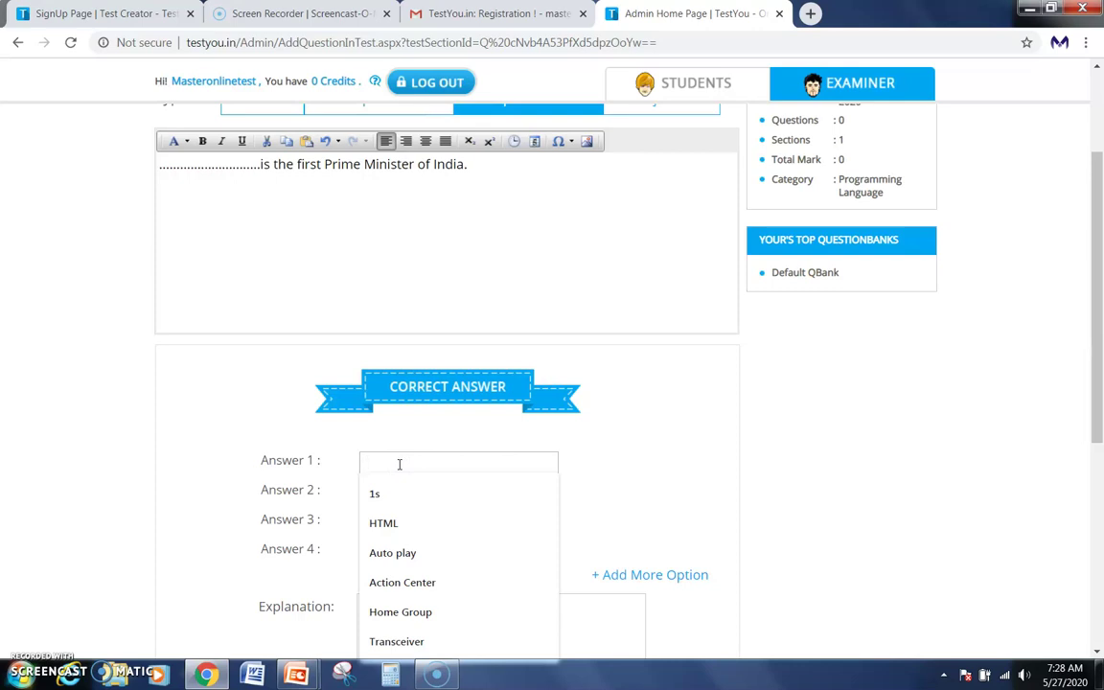
{"action": "type", "text": "J"}
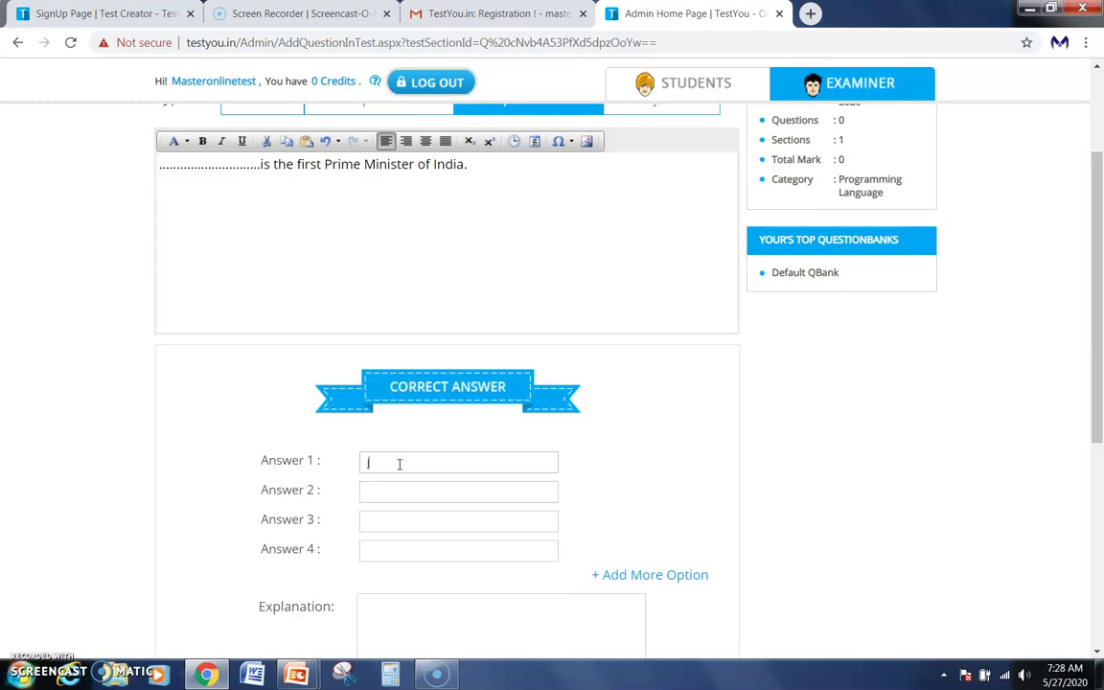
{"action": "type", "text": "awar"}
{"action": "key", "text": "BackSpace"}
{"action": "type", "text": "harLal Nehru."}
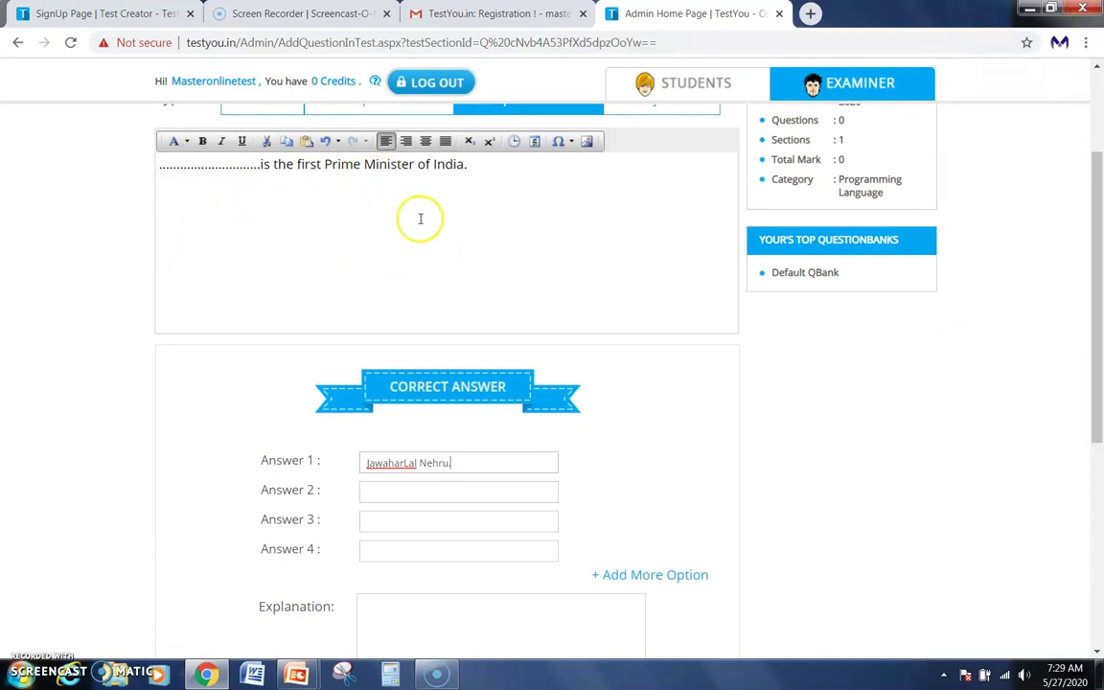
{"action": "scroll", "coordinate": [434, 436], "scroll_direction": "down", "scroll_amount": 3}
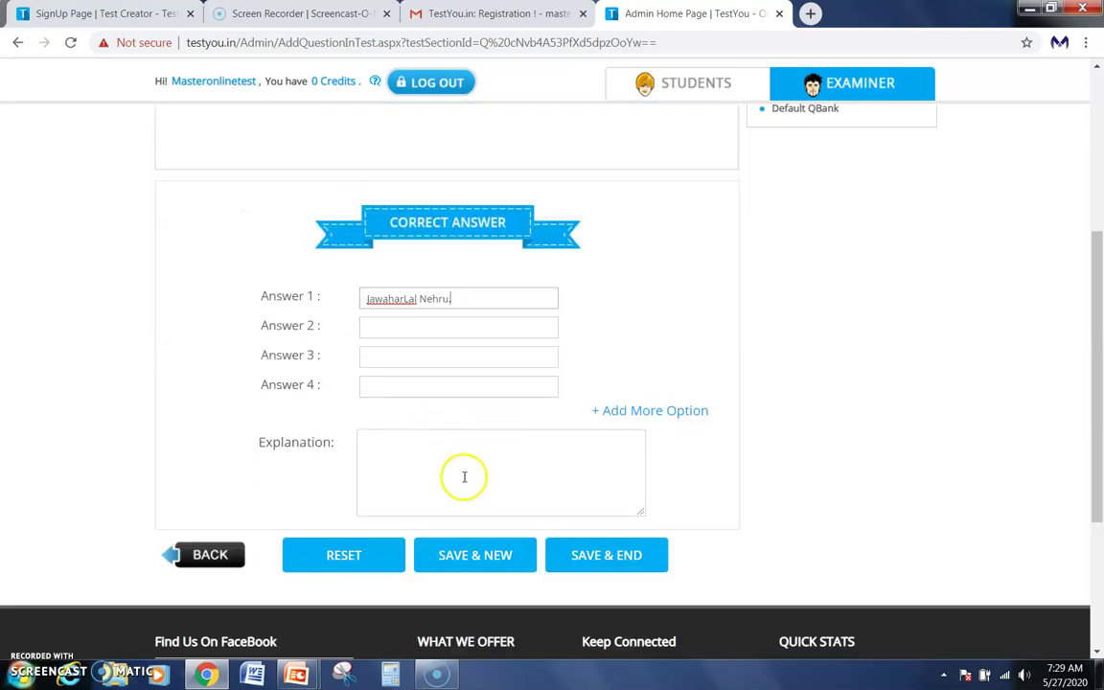
{"action": "left_click", "coordinate": [465, 563]}
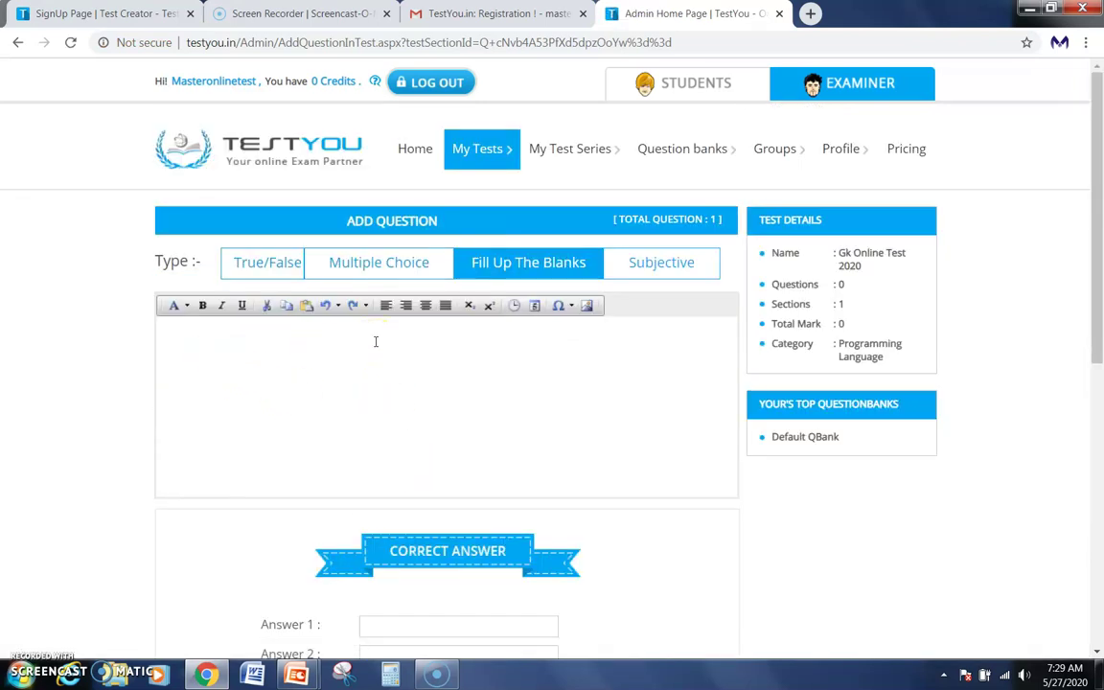
Type the second question '............................is the current PM of India.' in the question editor.
{"action": "left_click", "coordinate": [376, 342]}
{"action": "type", "text": "............................"}
{"action": "type", "text": "is p"}
{"action": "key", "text": "BackSpace"}
{"action": "key", "text": "BackSpace"}
{"action": "key", "text": "BackSpace"}
{"action": "type", "text": "s the"}
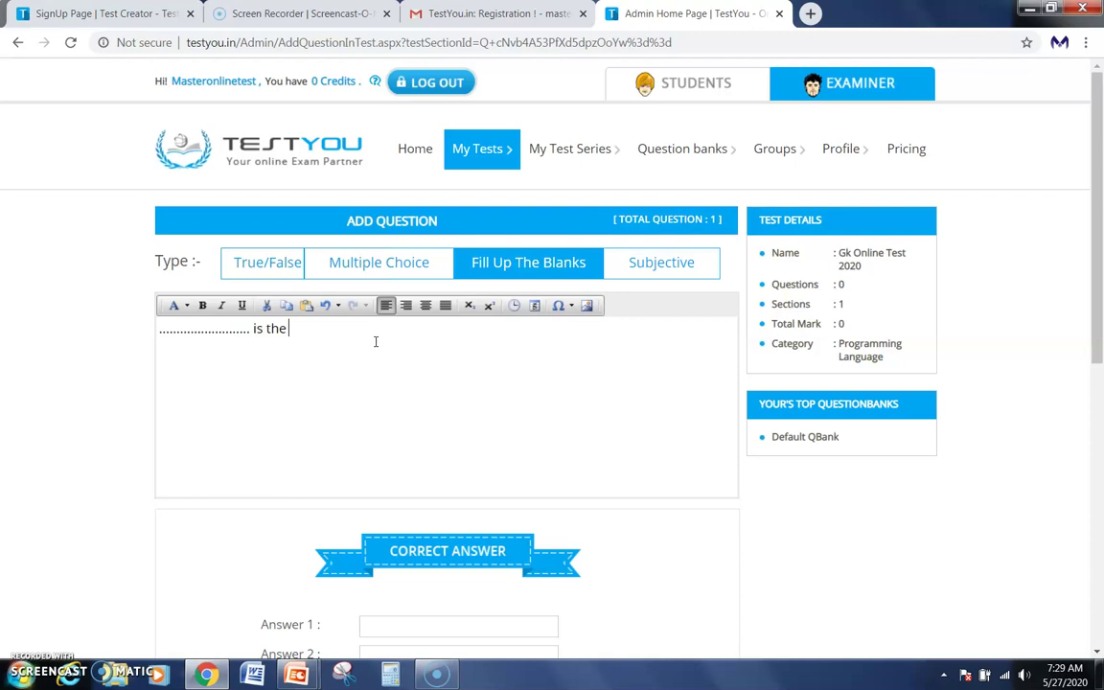
{"action": "type", "text": " w"}
{"action": "key", "text": "BackSpace"}
{"action": "type", "text": "currnt"}
{"action": "key", "text": "BackSpace"}
{"action": "type", "text": "ent PM of India."}
{"action": "scroll", "coordinate": [427, 402], "scroll_direction": "down", "scroll_amount": 1}
Enter 'Narendra Modi.' as Answer 1, without the Mr. prefix, and save with SAVE & NEW.
{"action": "left_click", "coordinate": [446, 540]}
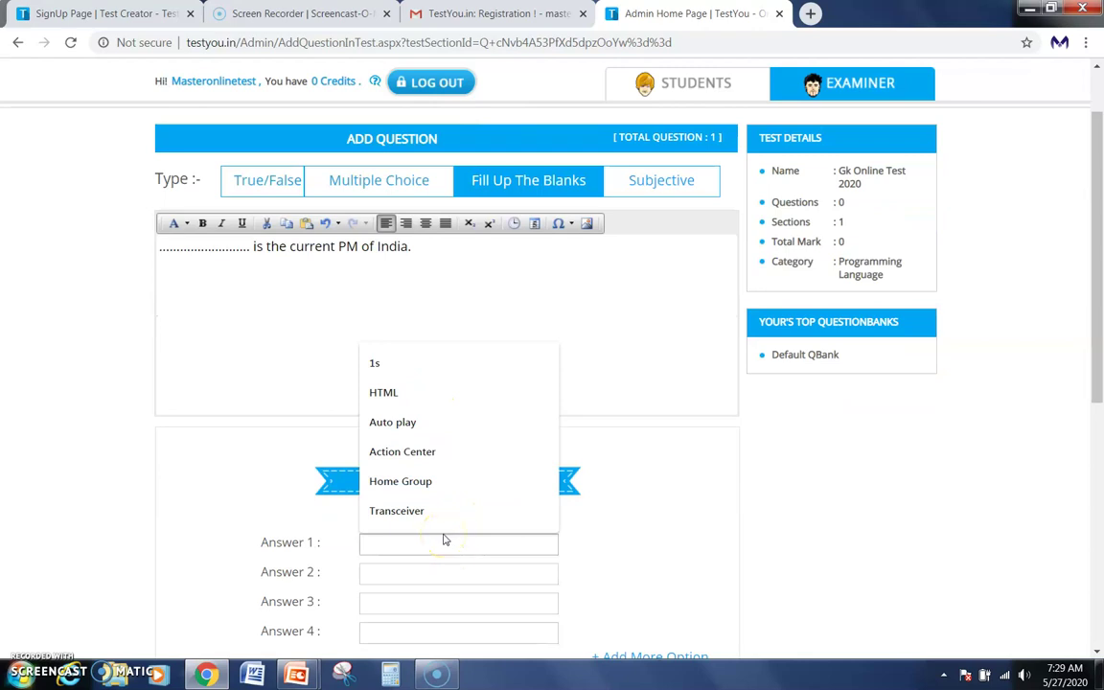
{"action": "type", "text": "Mr."}
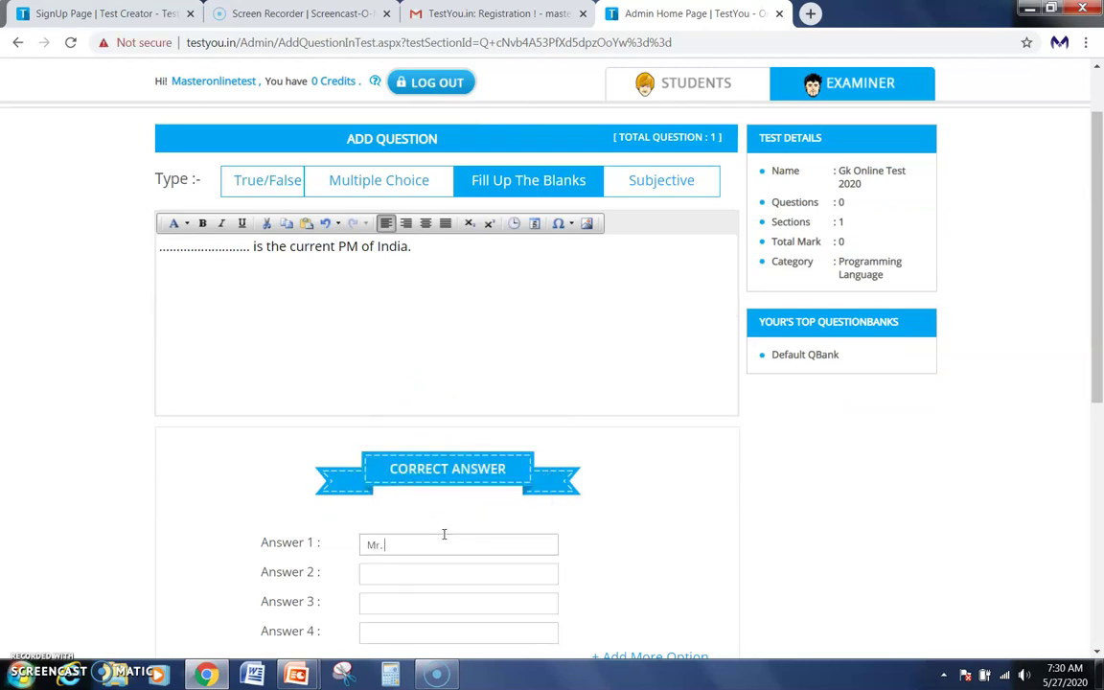
{"action": "type", "text": " Narenddra Modi."}
{"action": "key", "text": "BackSpace"}
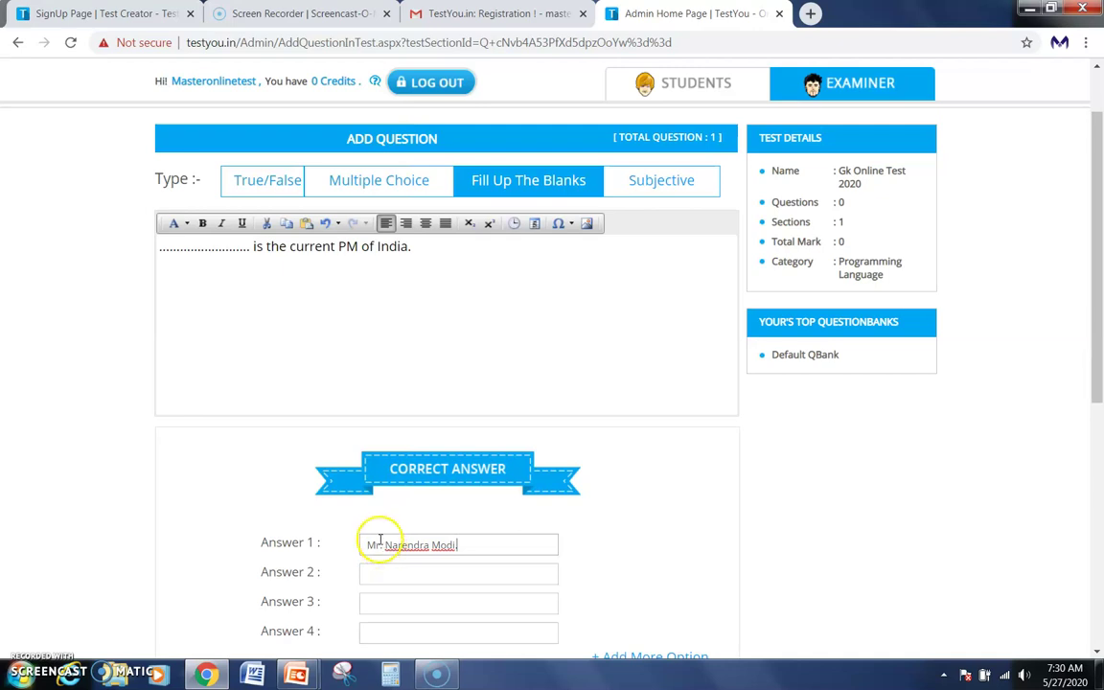
{"action": "type", "text": "."}
{"action": "key", "text": "BackSpace"}
{"action": "key", "text": "BackSpace"}
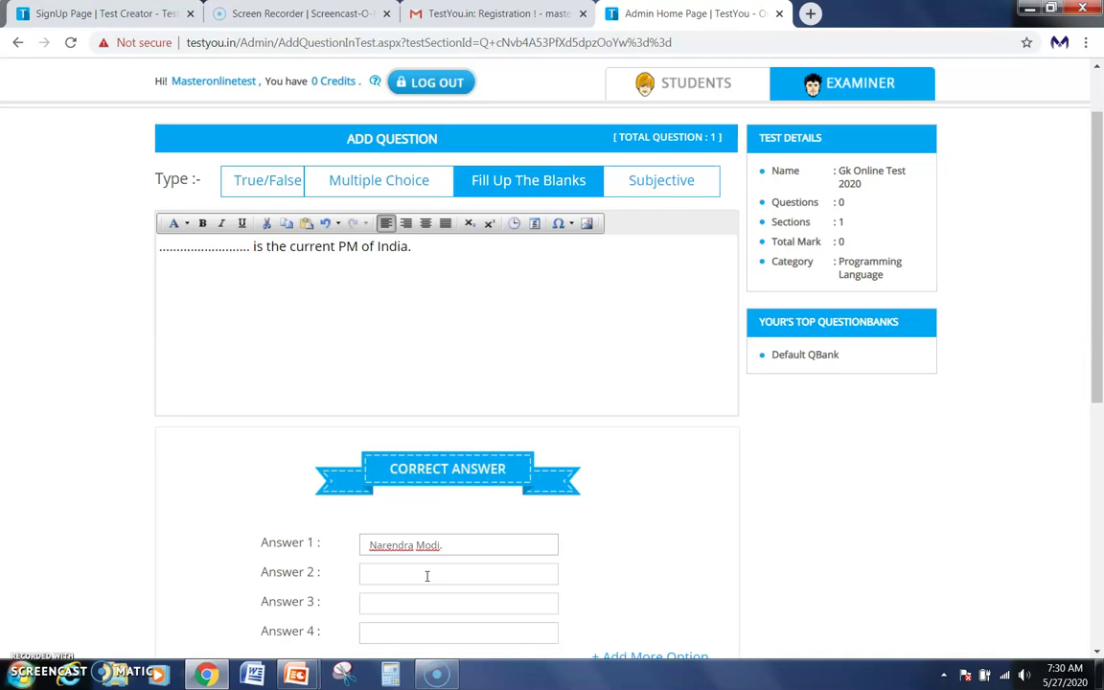
{"action": "key", "text": "BackSpace"}
{"action": "left_click", "coordinate": [429, 576]}
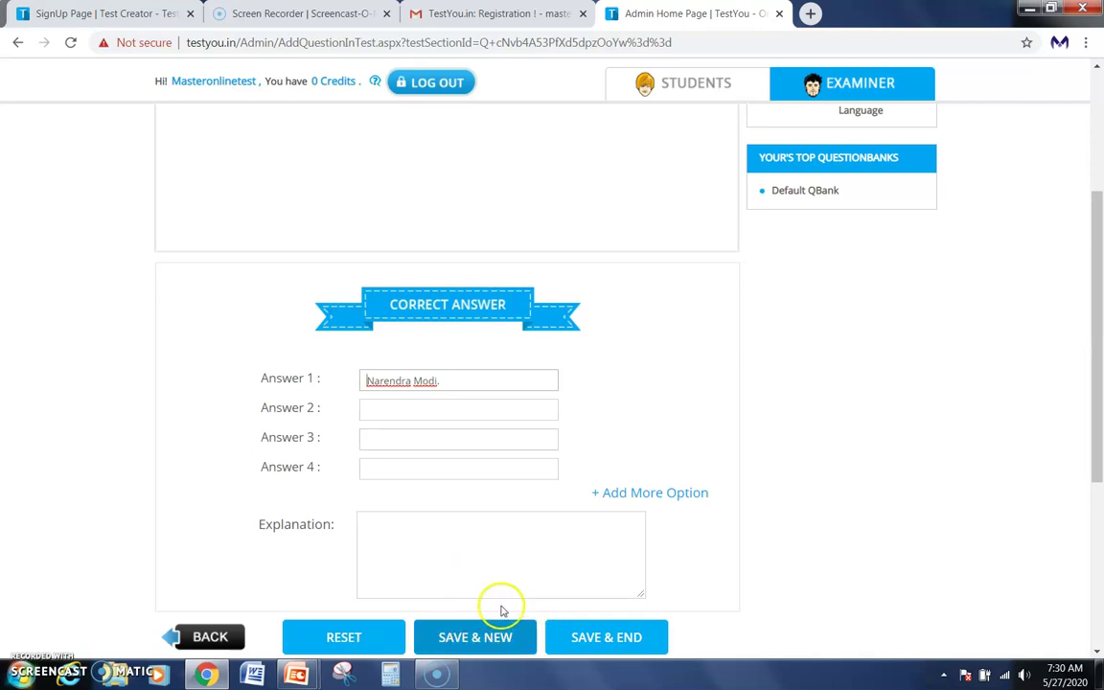
{"action": "left_click", "coordinate": [456, 641]}
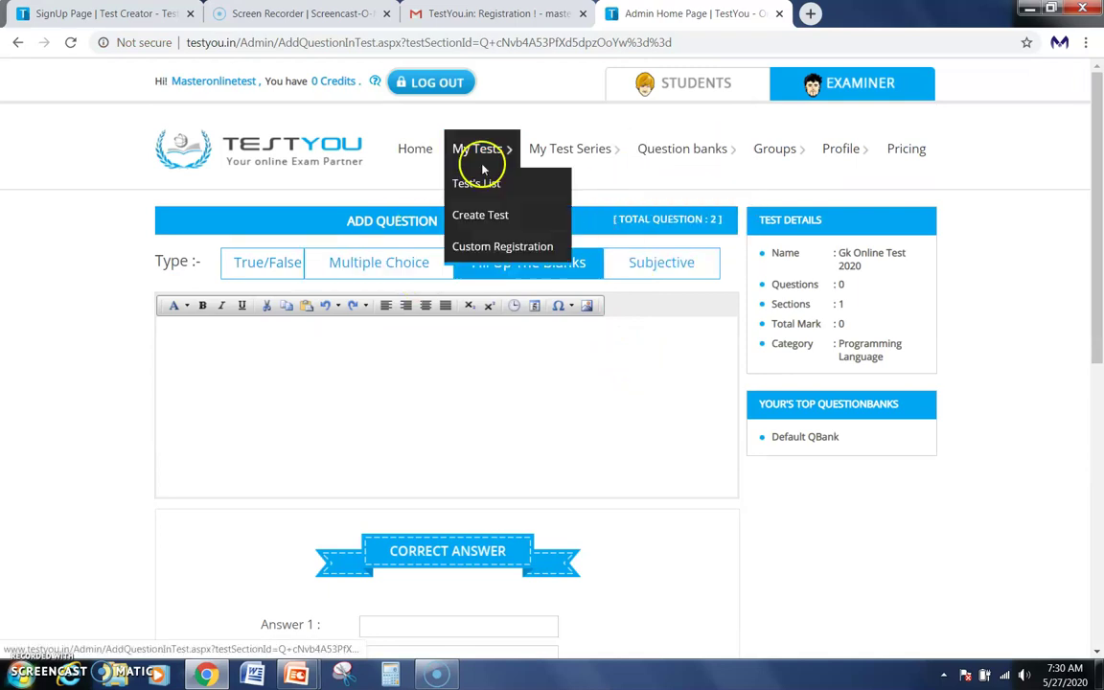
Go to My Tests > Test's List and open Test Manager for Gk Online Test 2020.
{"action": "mouse_move", "coordinate": [537, 153]}
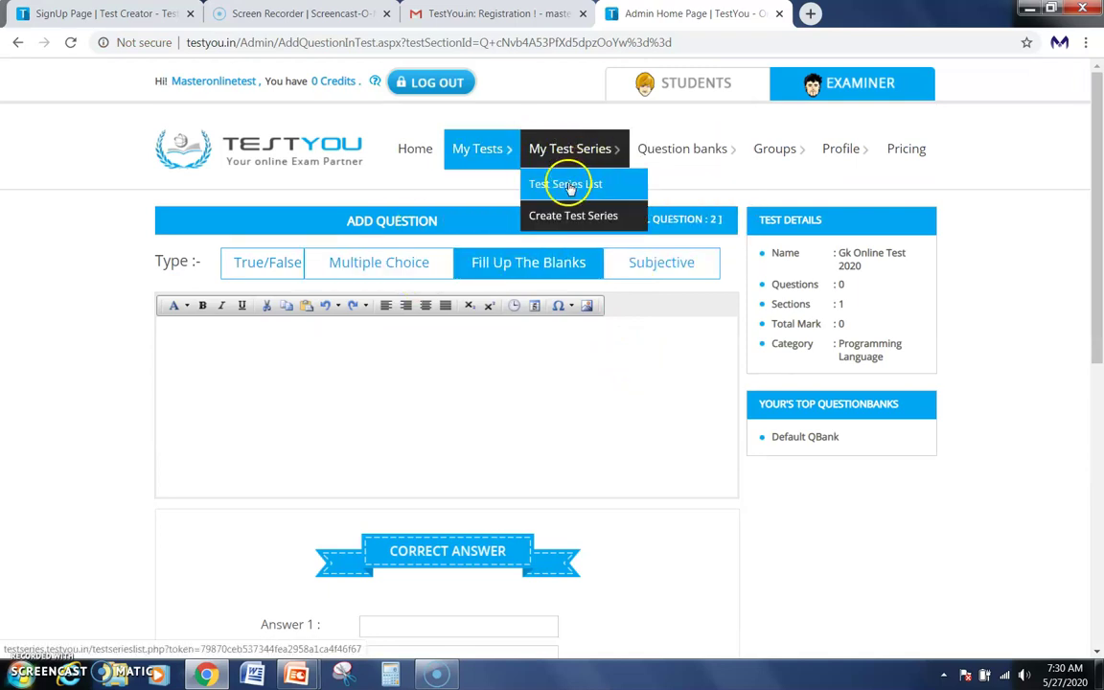
{"action": "mouse_move", "coordinate": [490, 170]}
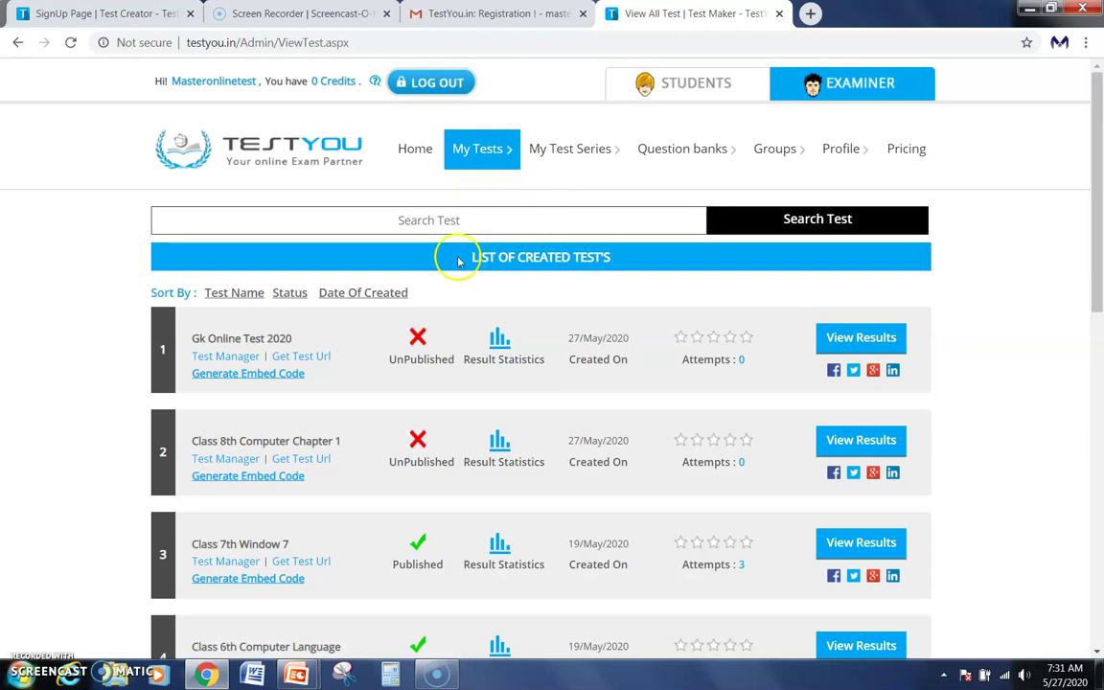
{"action": "left_click", "coordinate": [225, 359]}
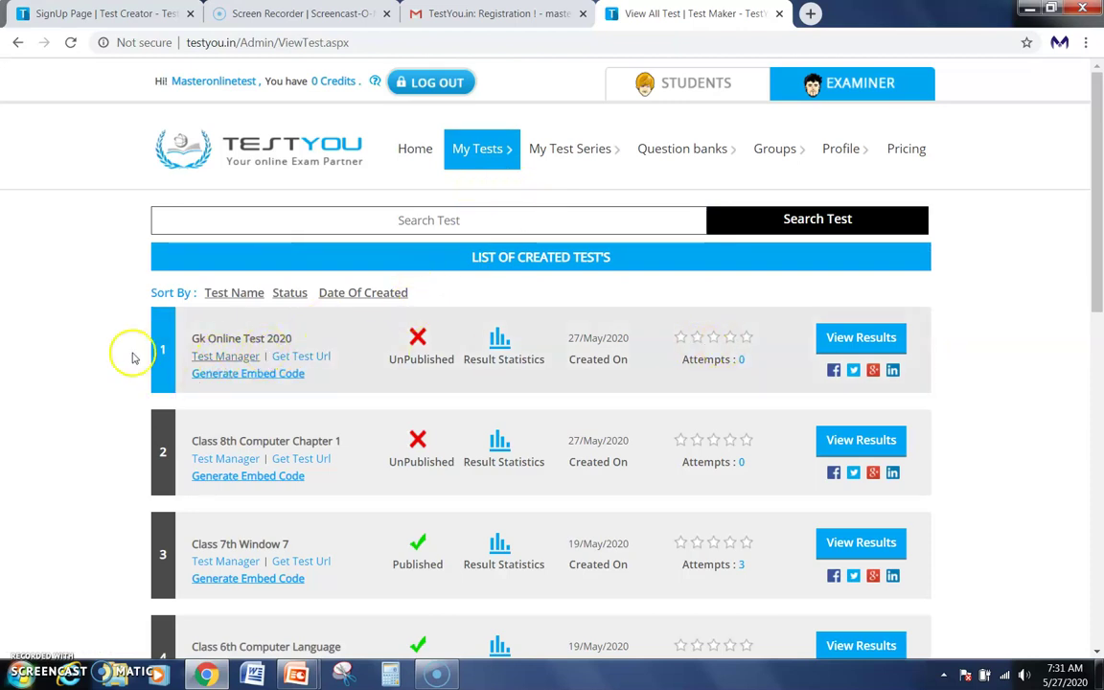
{"action": "left_click", "coordinate": [214, 360]}
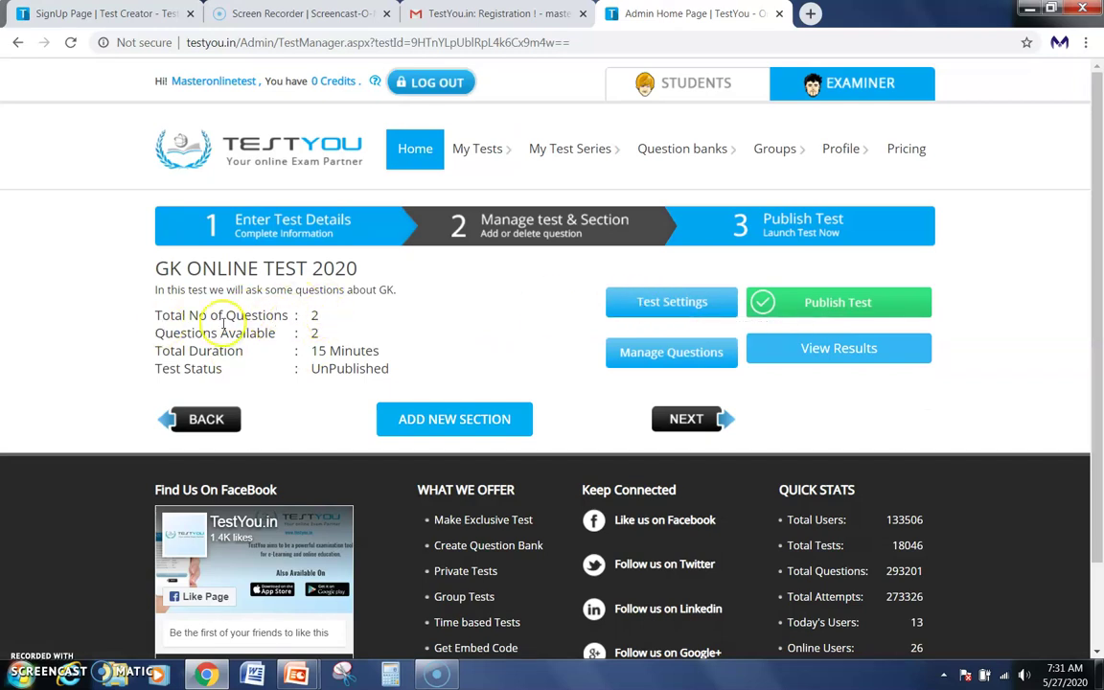
In Test Settings, set the time duration to 0 hours and 5 minutes.
{"action": "left_click", "coordinate": [678, 305]}
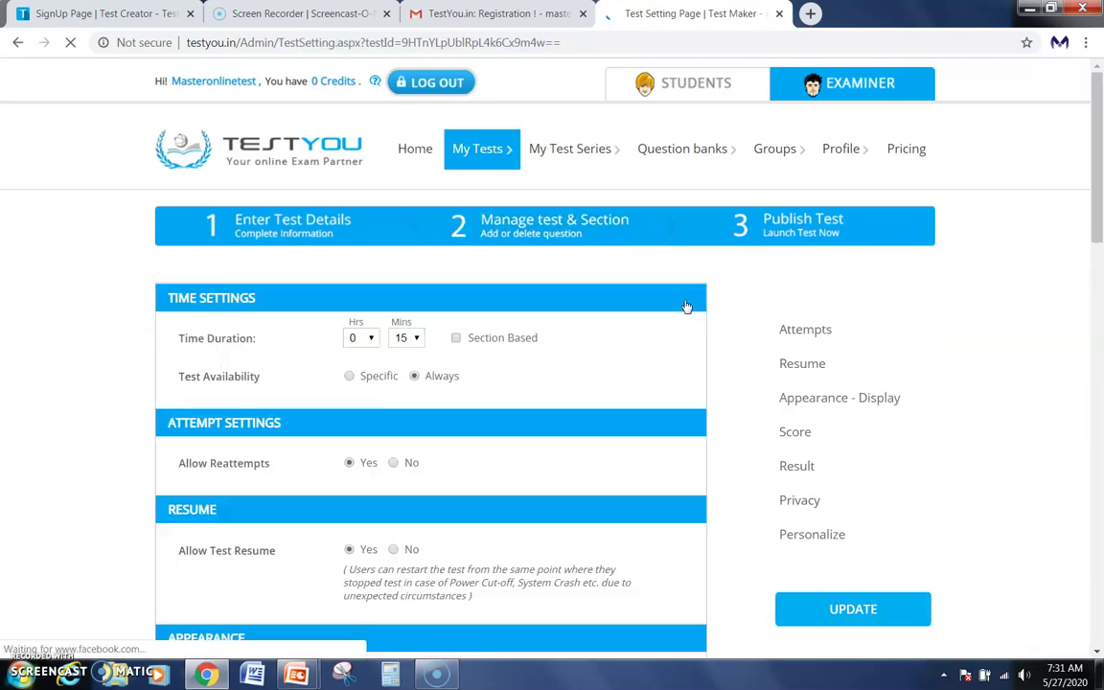
{"action": "left_click", "coordinate": [369, 339]}
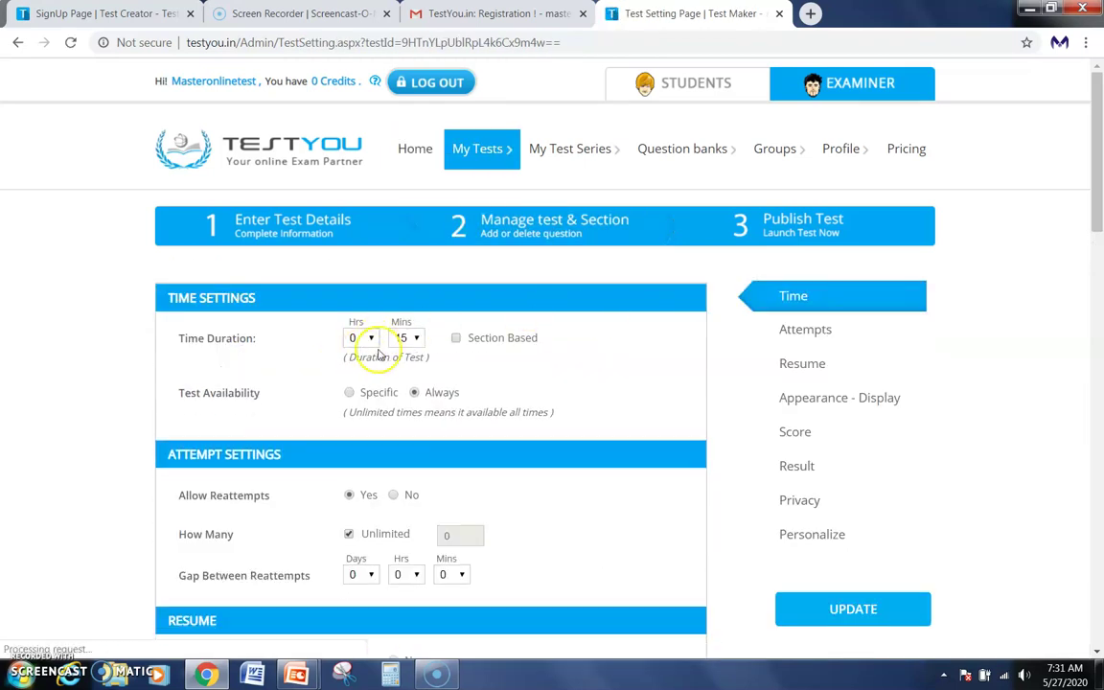
{"action": "scroll", "coordinate": [456, 357], "scroll_direction": "down", "scroll_amount": 3}
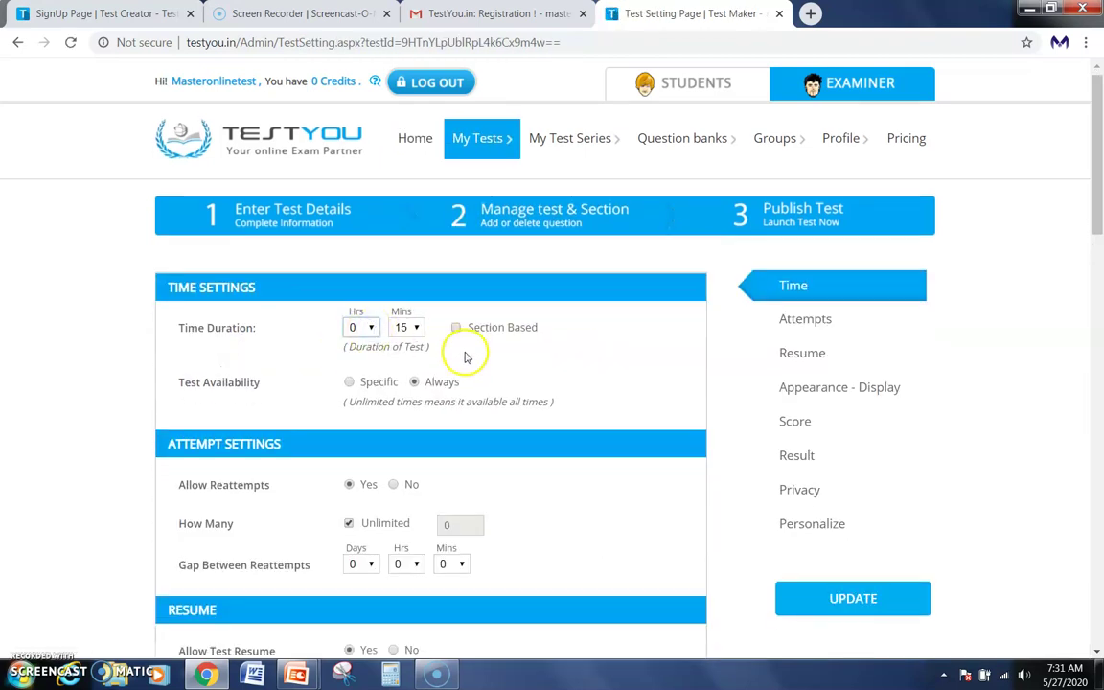
{"action": "scroll", "coordinate": [456, 353], "scroll_direction": "down", "scroll_amount": 2}
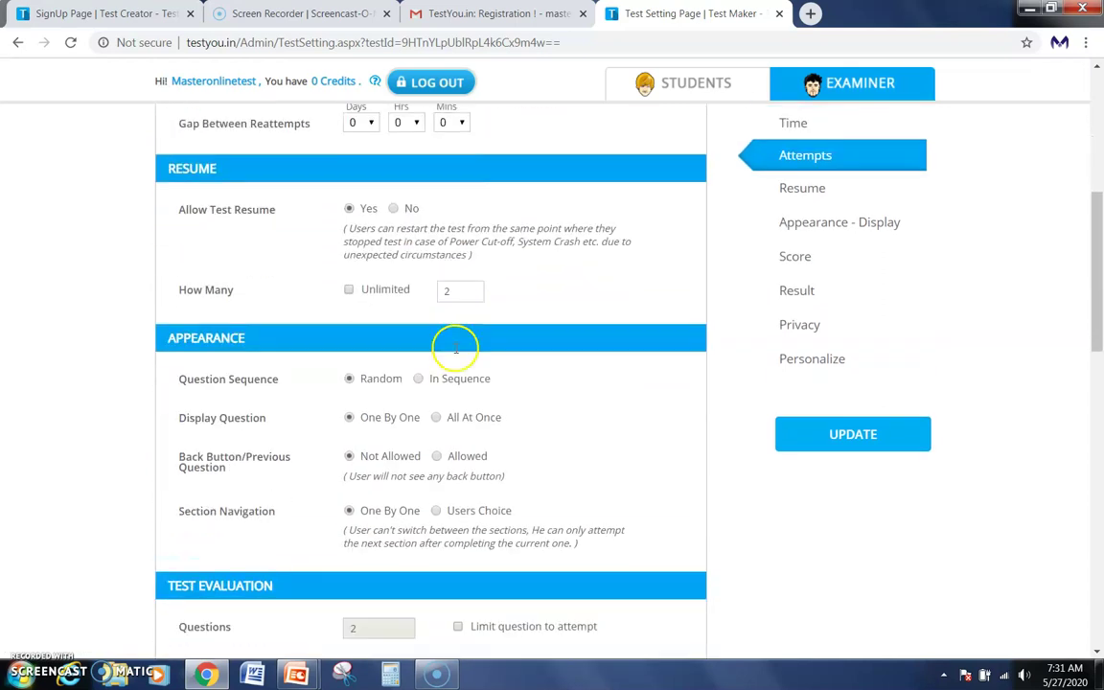
{"action": "scroll", "coordinate": [453, 438], "scroll_direction": "up", "scroll_amount": 5}
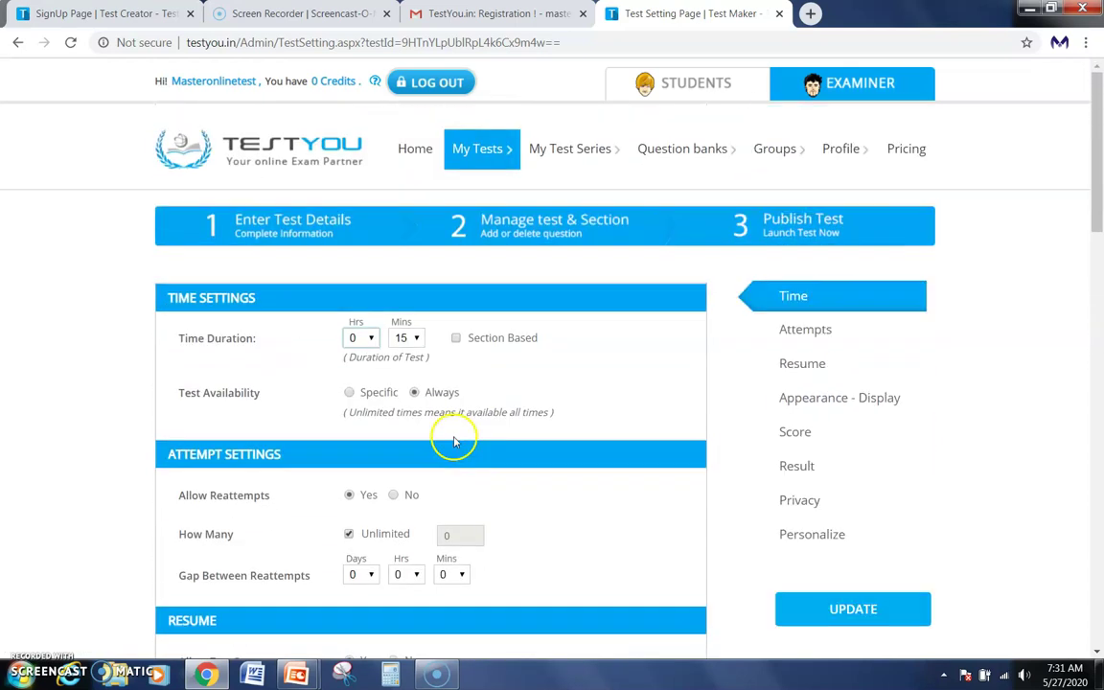
{"action": "left_click", "coordinate": [371, 339]}
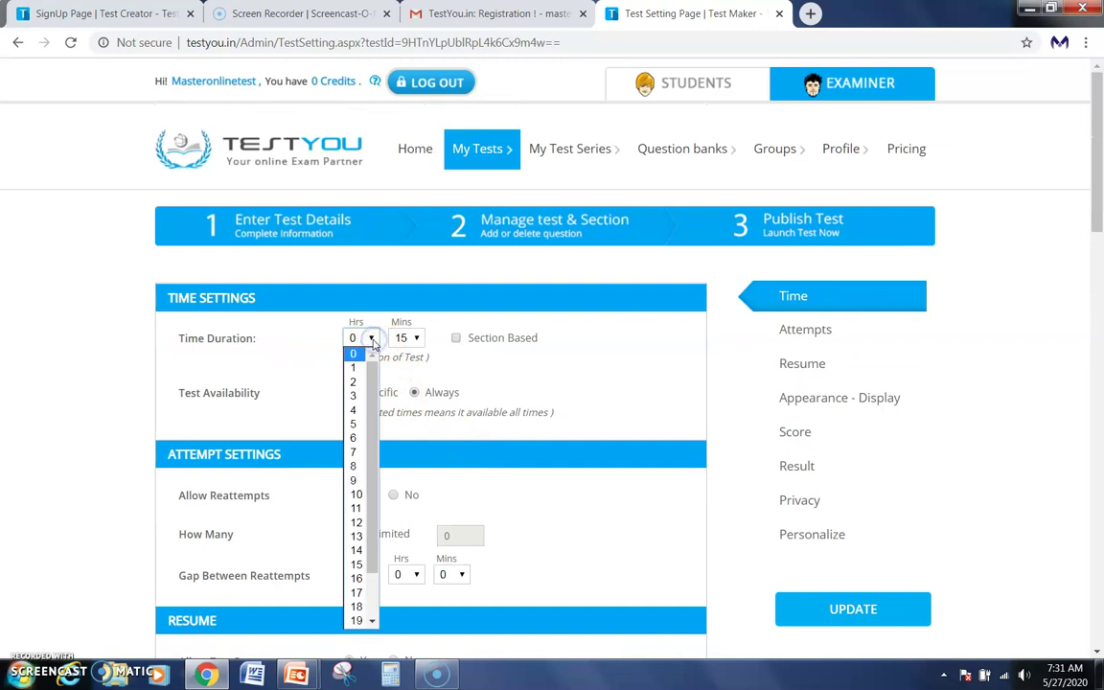
{"action": "left_click", "coordinate": [363, 339]}
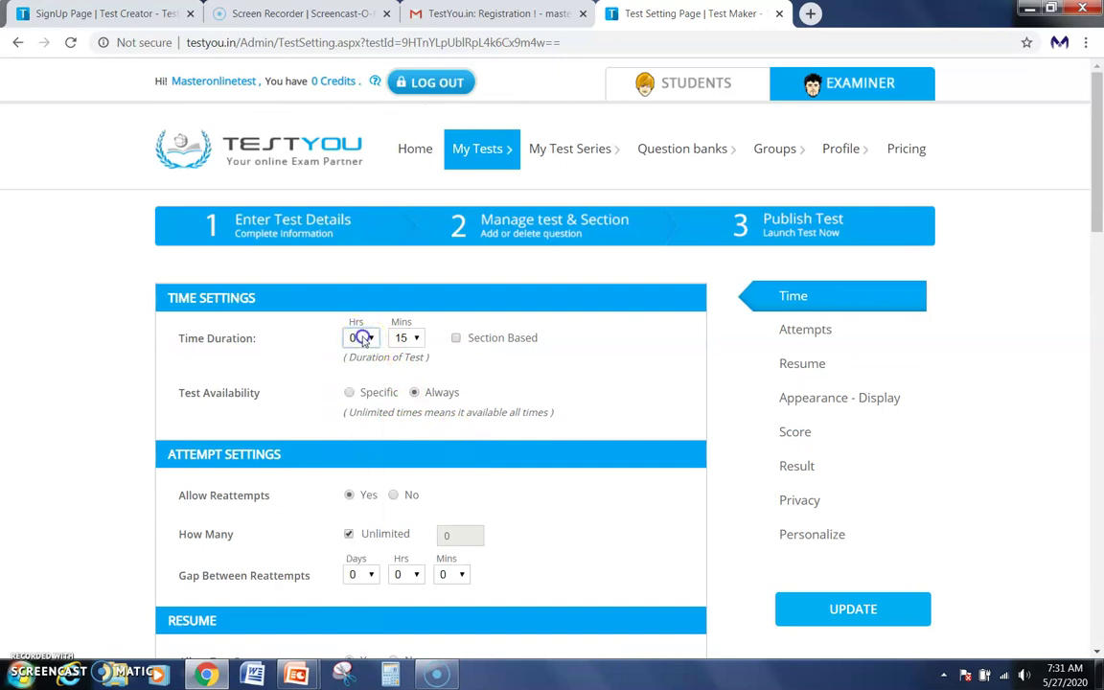
{"action": "left_click", "coordinate": [411, 337]}
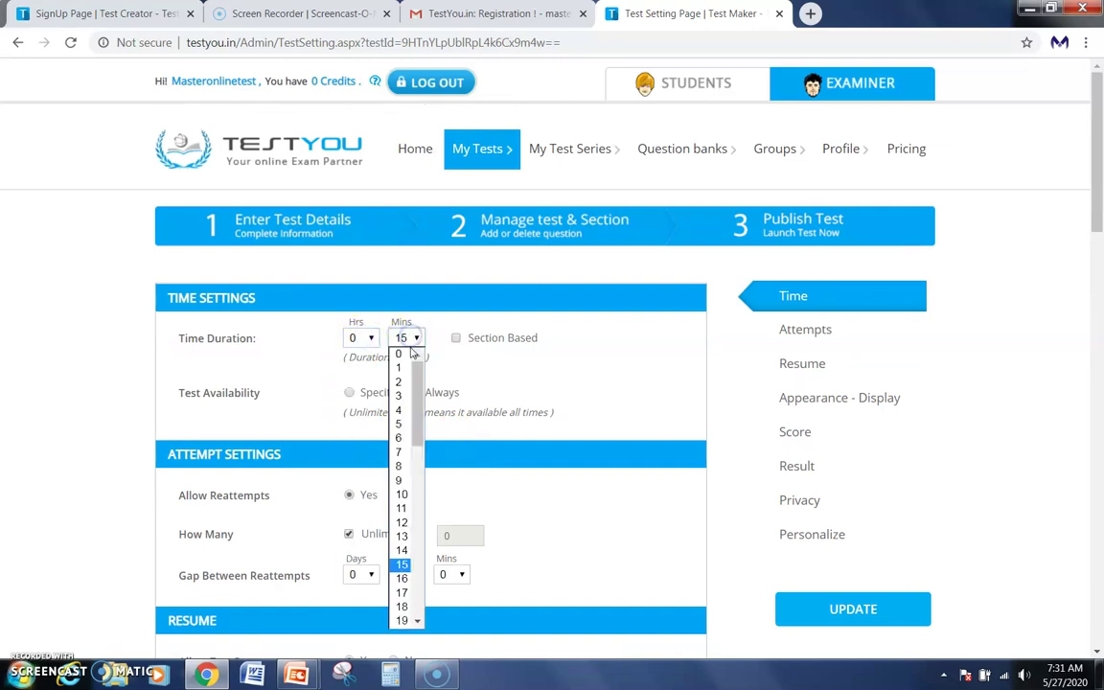
{"action": "left_click", "coordinate": [398, 424]}
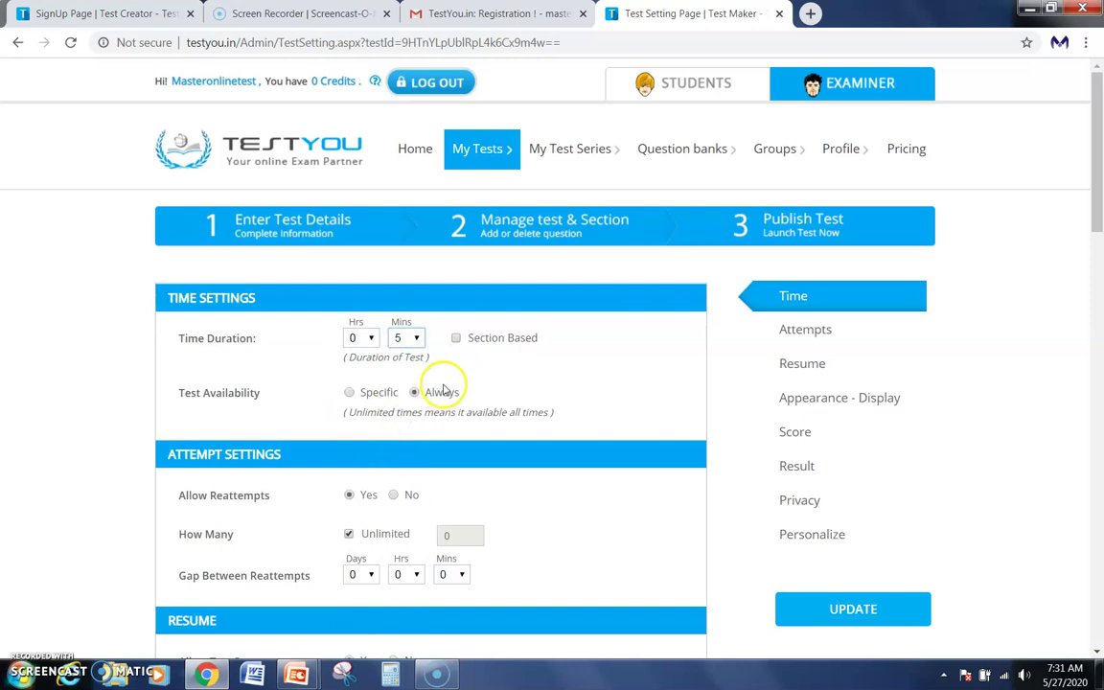